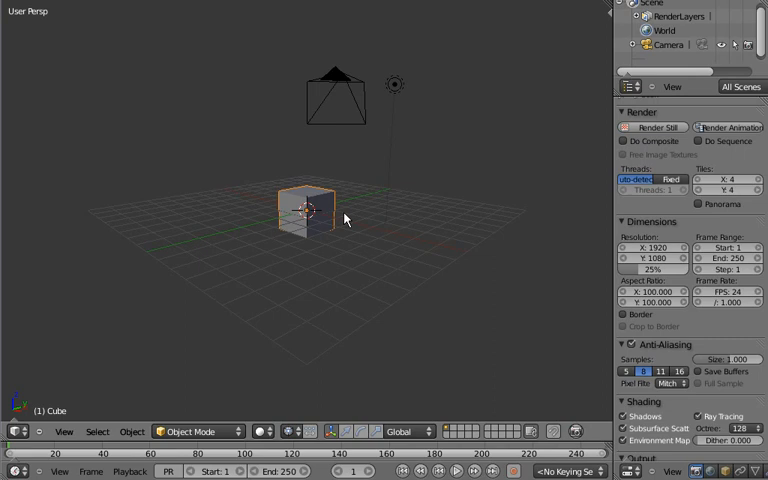
Keyframe the cube's location at frame 1, move it left at frame 50, keyframe again and preview
{"action": "key", "text": "i"}
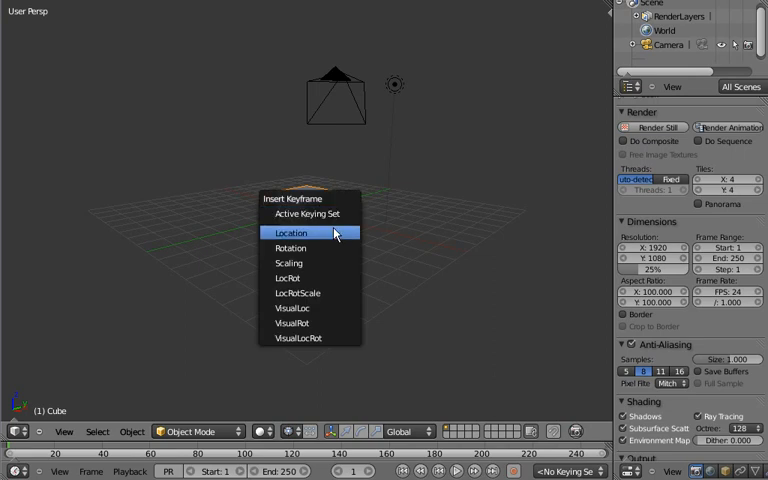
{"action": "left_click", "coordinate": [334, 235]}
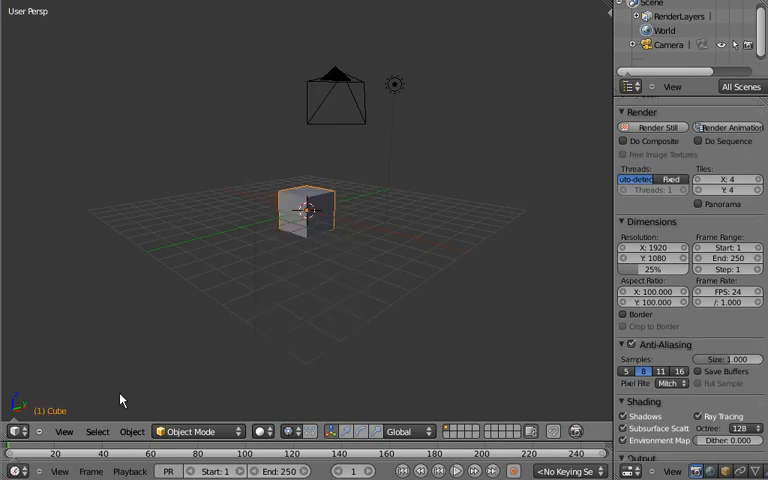
{"action": "left_click_drag", "start_coordinate": [89, 452], "coordinate": [127, 452]}
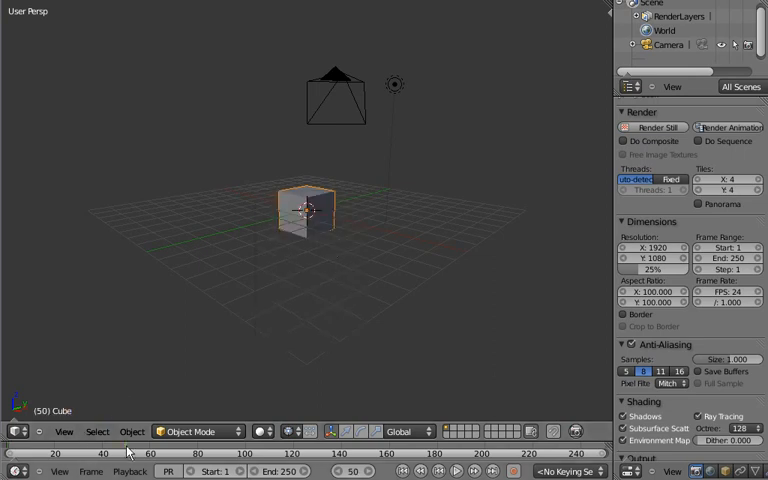
{"action": "key", "text": "g"}
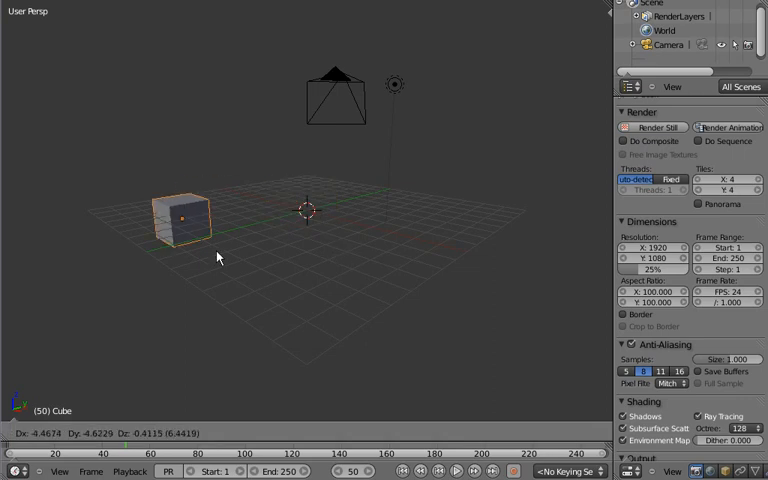
{"action": "left_click", "coordinate": [218, 257]}
{"action": "key", "text": "i"}
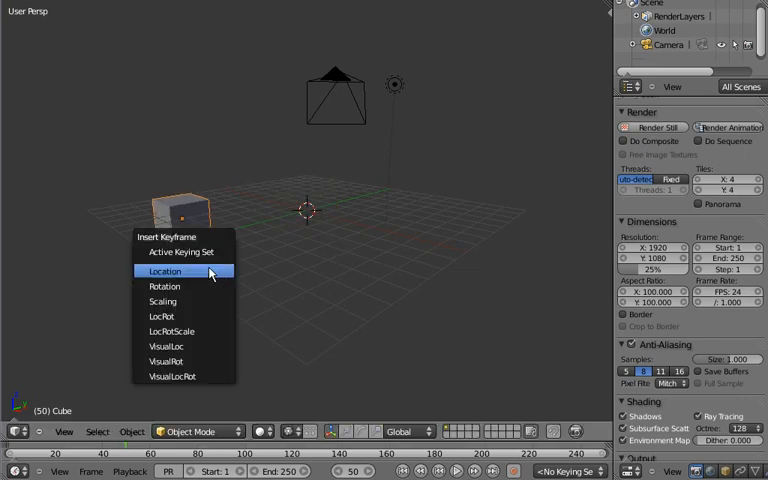
{"action": "left_click", "coordinate": [210, 272]}
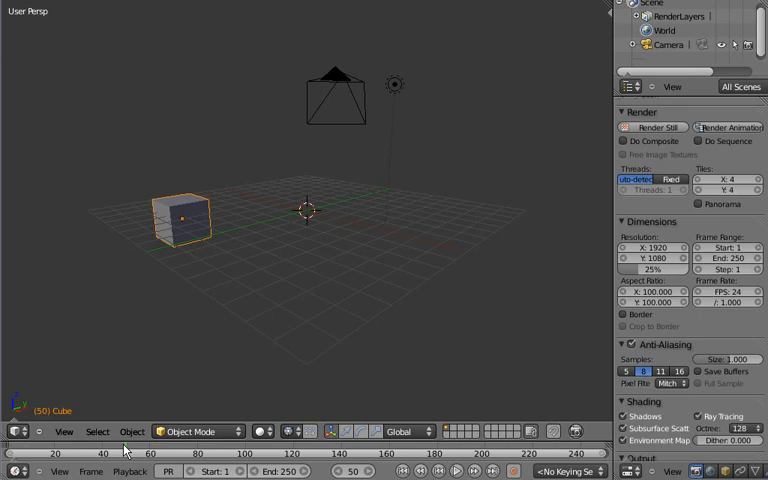
{"action": "mouse_move", "coordinate": [125, 450]}
{"action": "left_mouse_down"}
{"action": "mouse_move", "coordinate": [24, 449]}
{"action": "mouse_move", "coordinate": [73, 453]}
{"action": "left_mouse_up"}
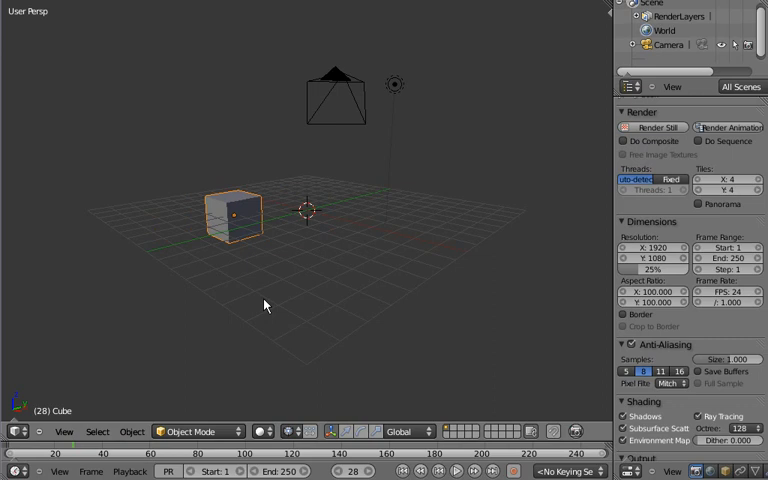
Reload the startup scene and give the cube a particle system with Keyed physics
{"action": "key", "text": "ctrl+x"}
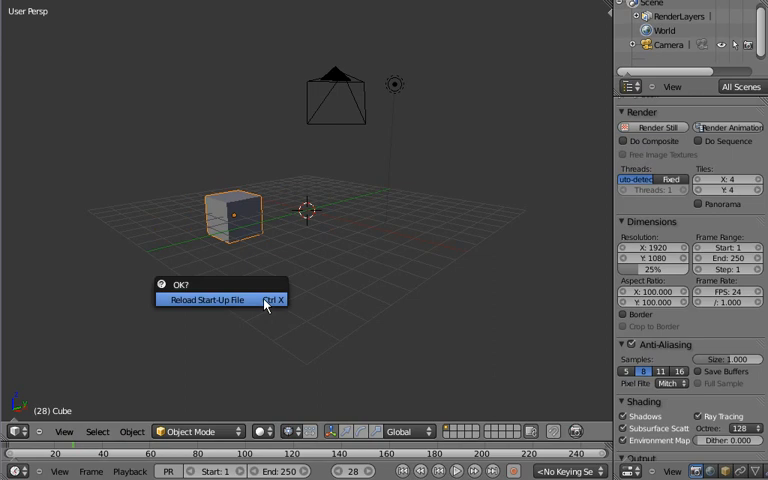
{"action": "left_click", "coordinate": [264, 302]}
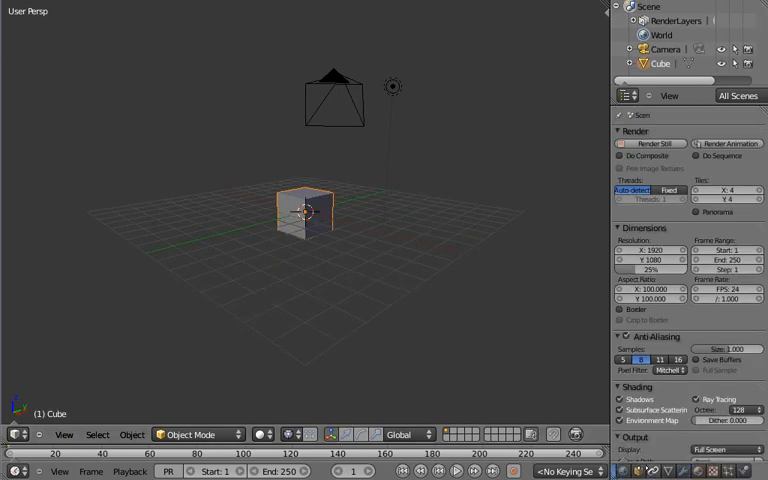
{"action": "left_click", "coordinate": [723, 471]}
{"action": "left_click", "coordinate": [759, 136]}
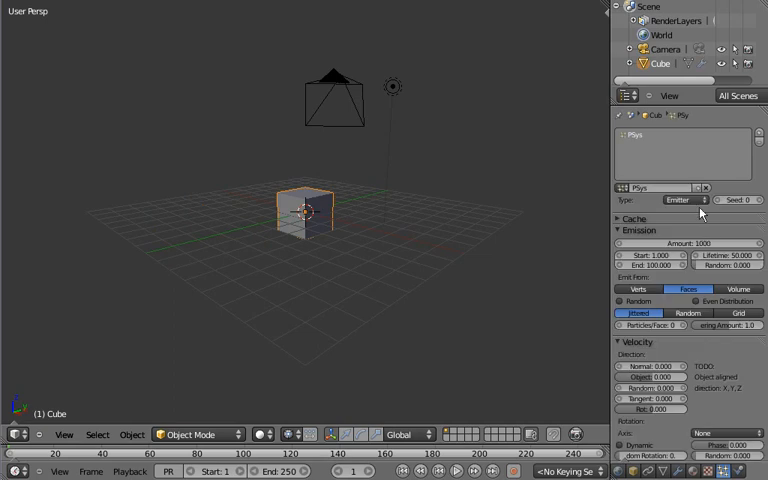
{"action": "scroll", "coordinate": [690, 400], "scroll_direction": "down", "scroll_amount": 5}
{"action": "scroll", "coordinate": [708, 300], "scroll_direction": "down", "scroll_amount": 2}
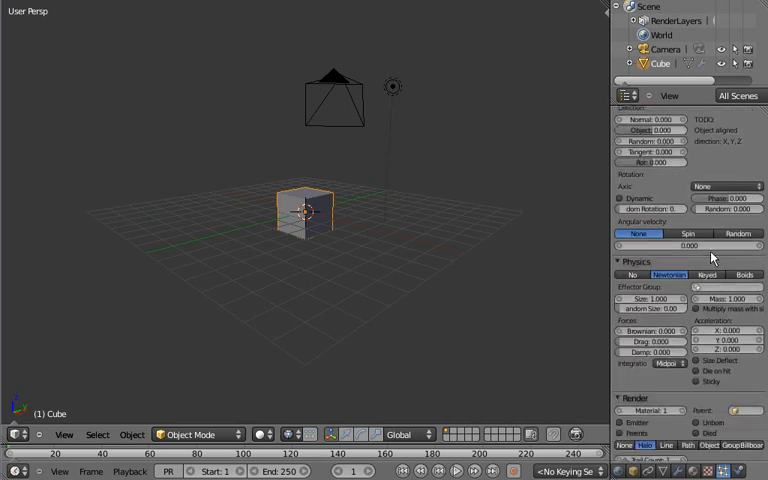
{"action": "left_click", "coordinate": [712, 278]}
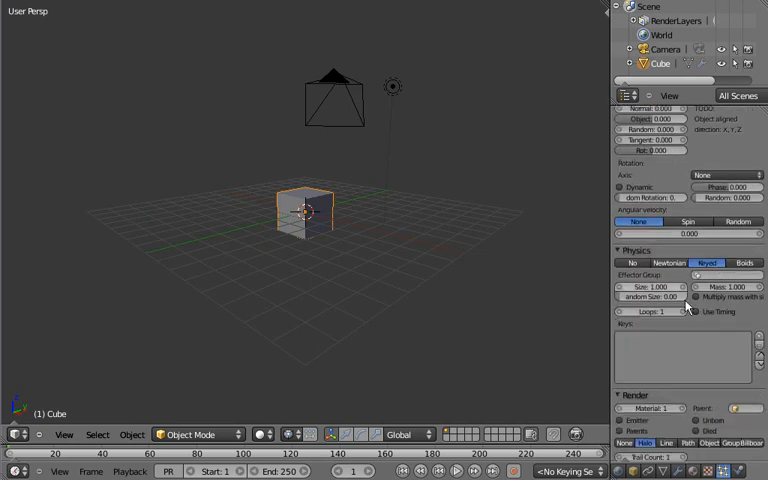
{"action": "scroll", "coordinate": [691, 300], "scroll_direction": "down", "scroll_amount": 2}
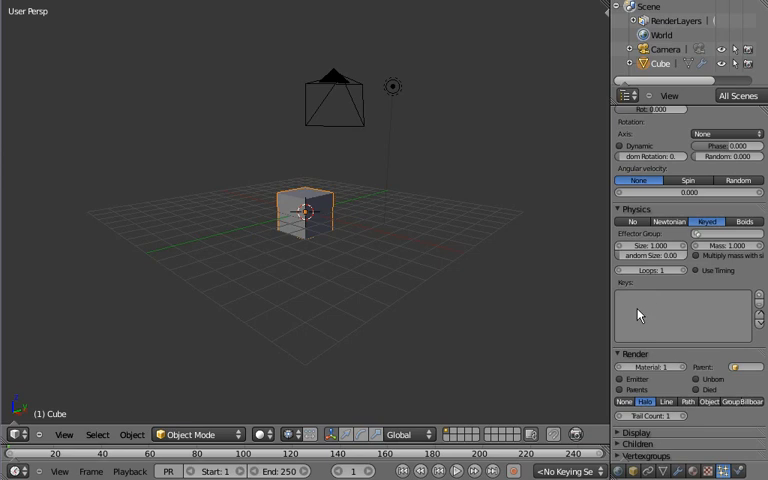
Add two keys to the cube's keyed particle Keys list
{"action": "left_click", "coordinate": [759, 298]}
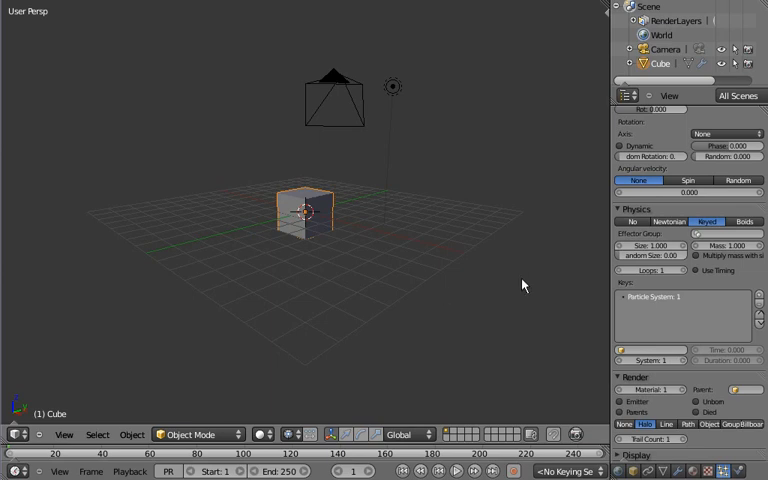
{"action": "left_click", "coordinate": [759, 299]}
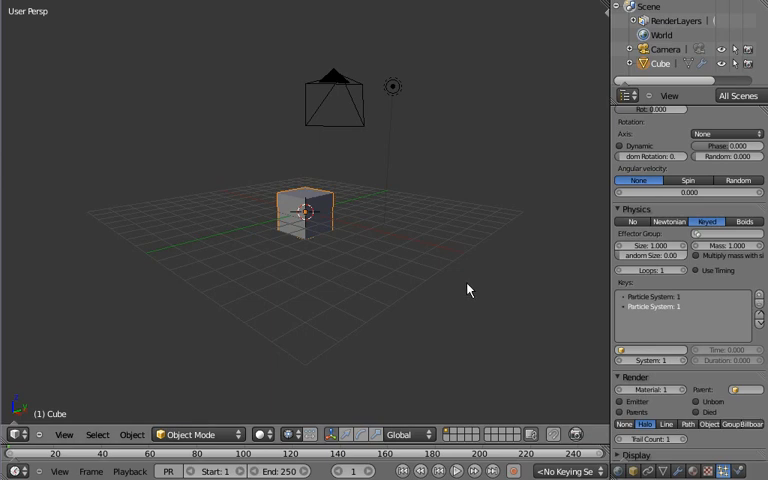
Add a new Mesh object and place it lower left of the cube
{"action": "key", "text": "shift+a"}
{"action": "left_click", "coordinate": [491, 283]}
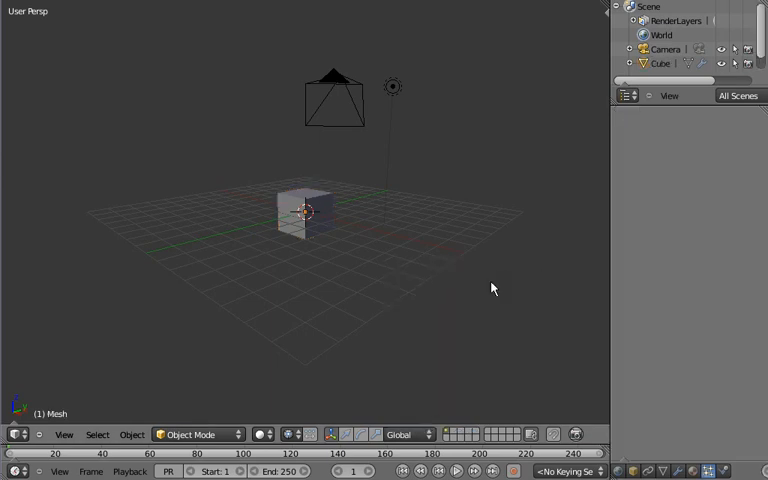
{"action": "key", "text": "g"}
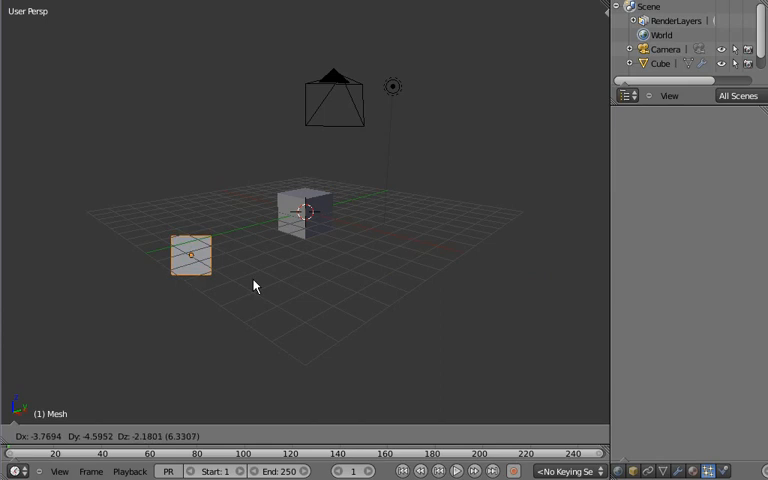
{"action": "left_click", "coordinate": [254, 286]}
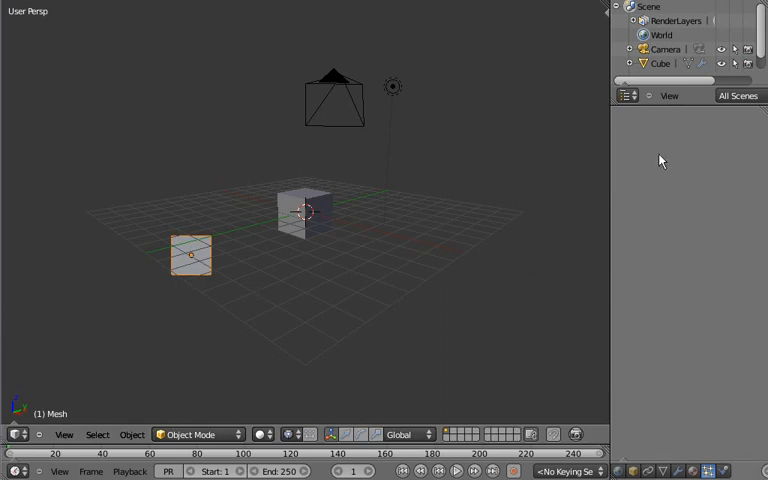
Give the new mesh a particle system with Physics set to No and Render set to None
{"action": "left_click", "coordinate": [759, 136]}
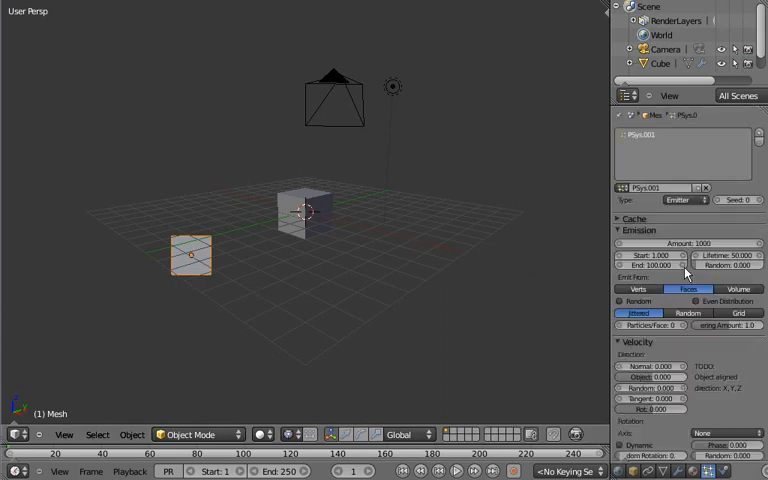
{"action": "scroll", "coordinate": [678, 272], "scroll_direction": "down", "scroll_amount": 5}
{"action": "scroll", "coordinate": [677, 270], "scroll_direction": "down", "scroll_amount": 5}
{"action": "scroll", "coordinate": [677, 270], "scroll_direction": "down", "scroll_amount": 2}
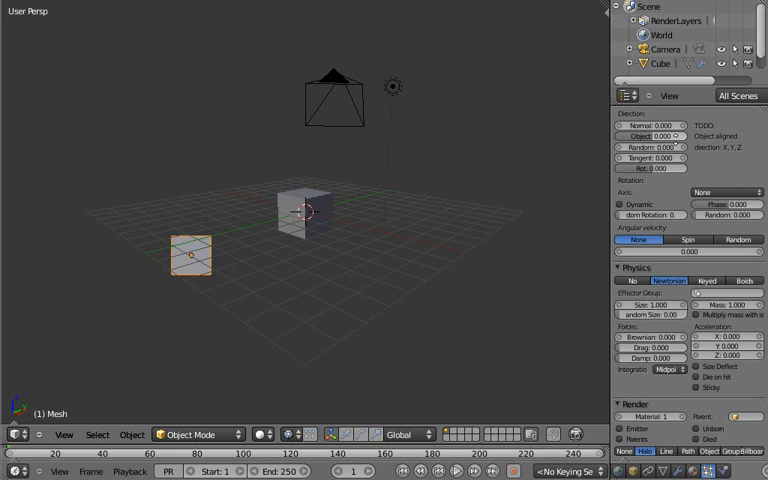
{"action": "scroll", "coordinate": [677, 270], "scroll_direction": "down", "scroll_amount": 2}
{"action": "scroll", "coordinate": [677, 200], "scroll_direction": "down", "scroll_amount": 1}
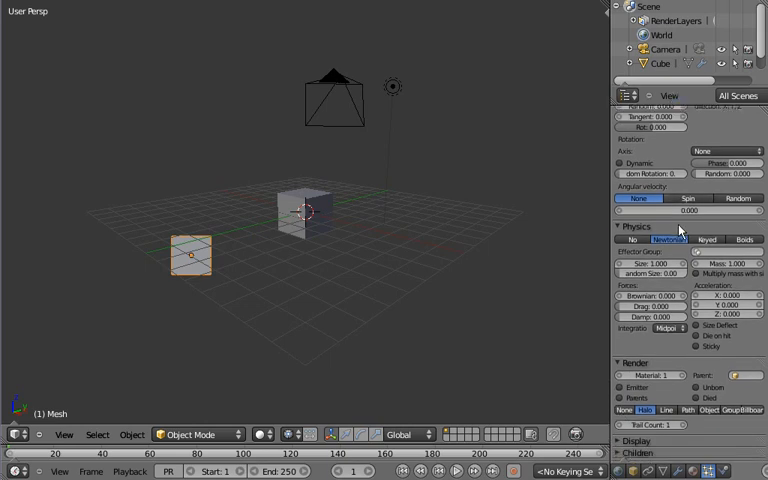
{"action": "left_click", "coordinate": [631, 241]}
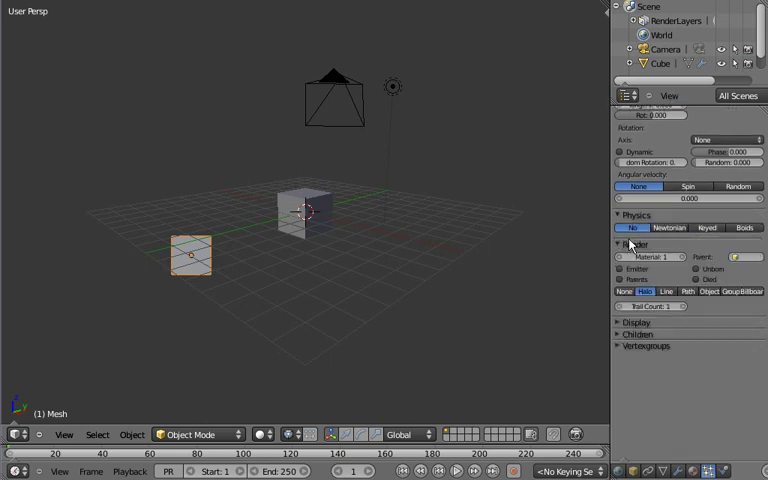
{"action": "left_click", "coordinate": [624, 293]}
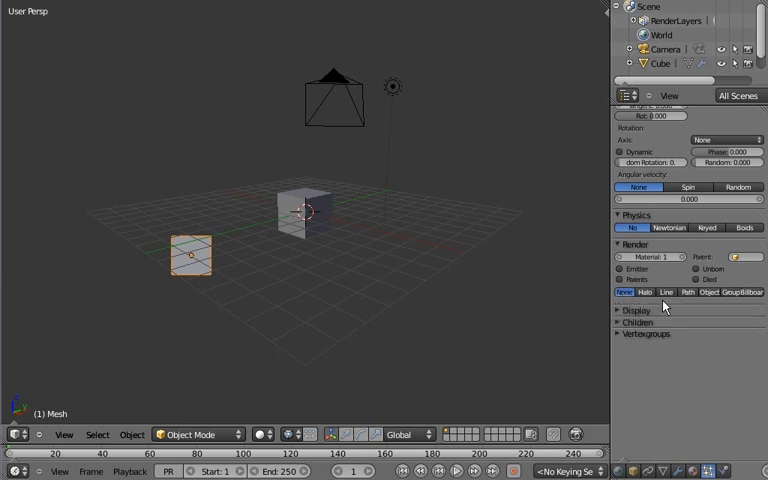
Select the cube and target its second particle key at the Mesh object
{"action": "right_click", "coordinate": [305, 229]}
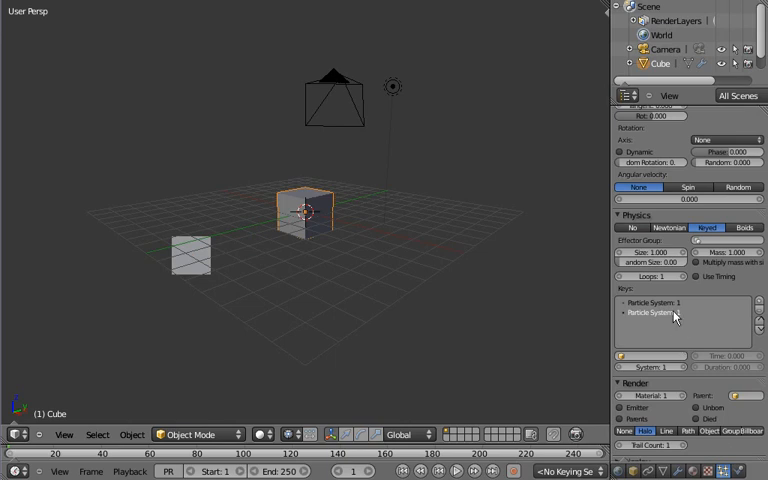
{"action": "left_click", "coordinate": [658, 356]}
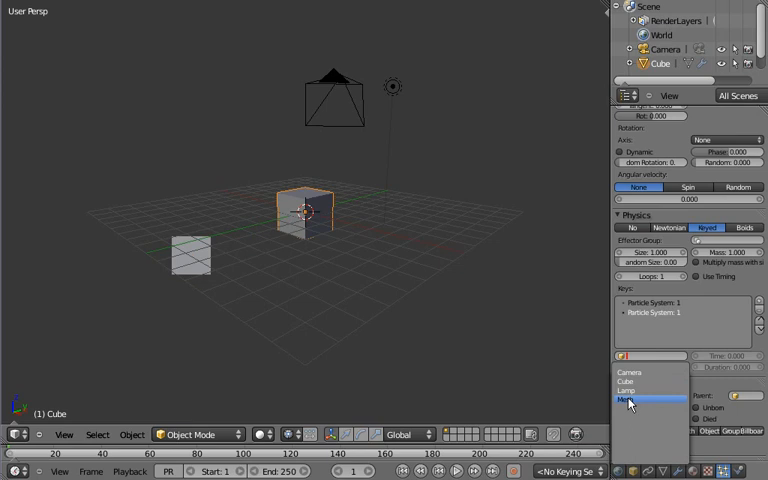
{"action": "left_click", "coordinate": [629, 400]}
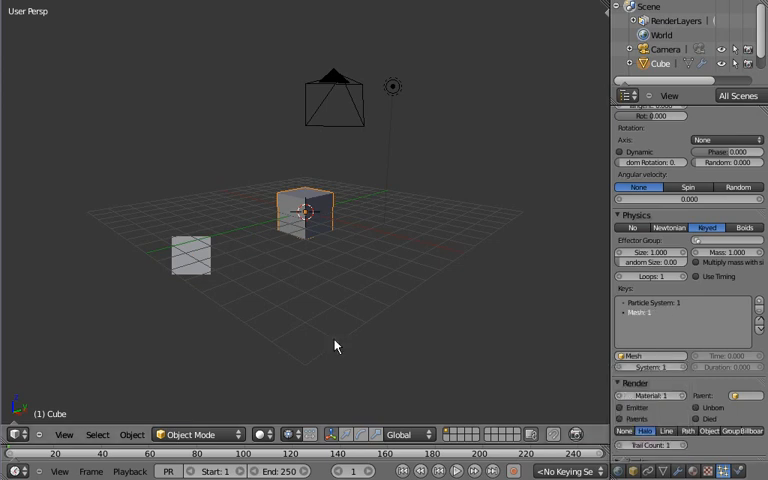
Watch particles stream from cube to Mesh, then move the small mesh left of the cube
{"action": "left_click_drag", "start_coordinate": [143, 449], "coordinate": [137, 425]}
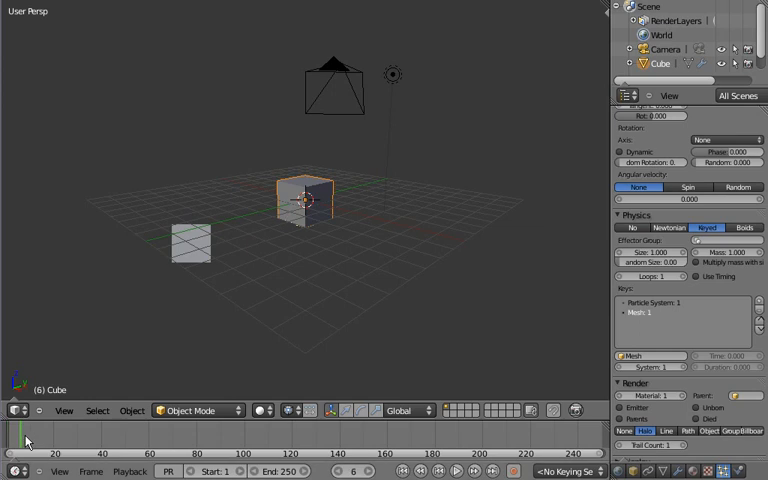
{"action": "mouse_move", "coordinate": [15, 440]}
{"action": "left_mouse_down"}
{"action": "mouse_move", "coordinate": [358, 457]}
{"action": "mouse_move", "coordinate": [145, 440]}
{"action": "left_mouse_up"}
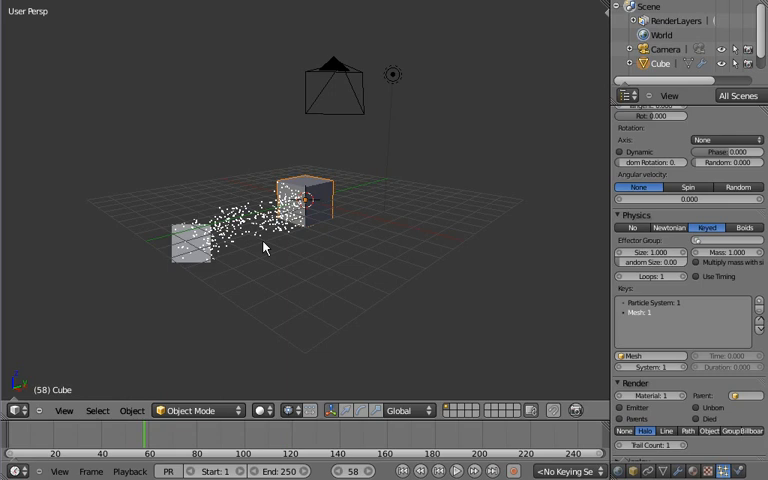
{"action": "right_click", "coordinate": [198, 248]}
{"action": "key", "text": "g"}
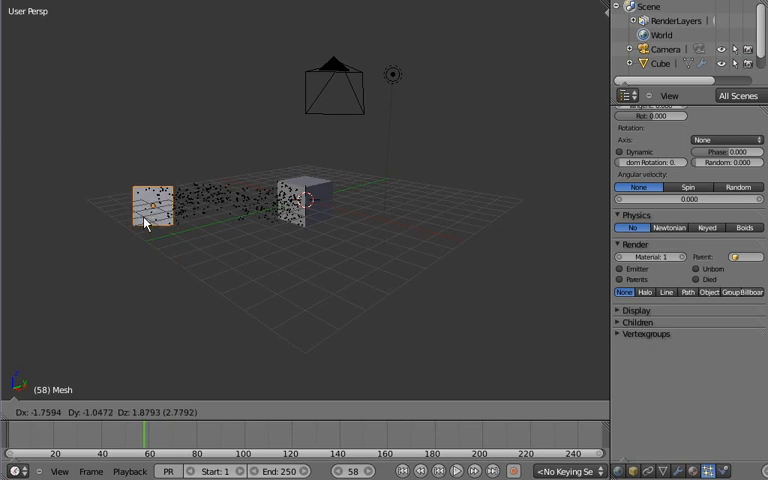
{"action": "left_click", "coordinate": [157, 248]}
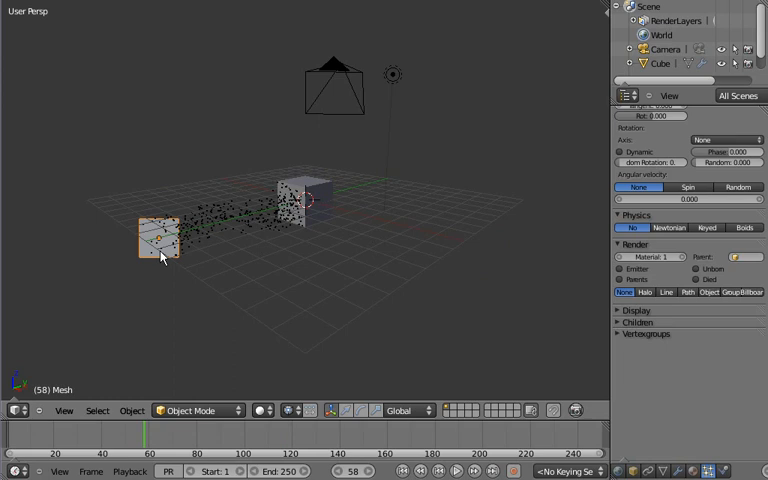
Duplicate the emitting mesh to the right of the cube as Mesh.001, then reselect the cube
{"action": "key", "text": "shift+d"}
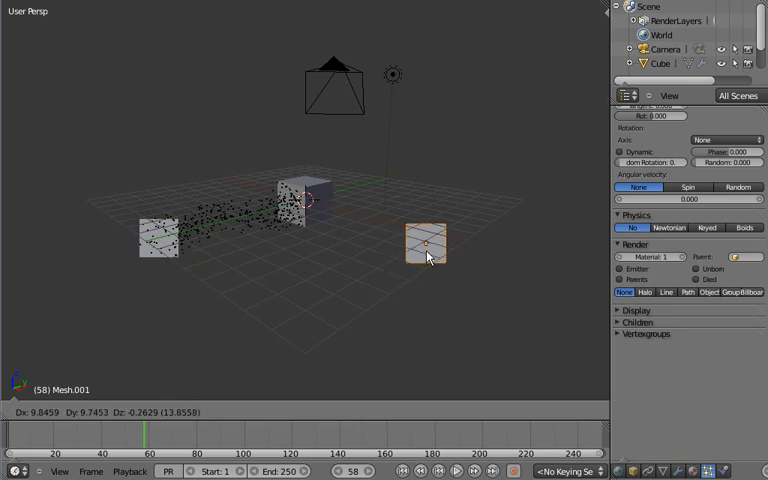
{"action": "left_click", "coordinate": [427, 254]}
{"action": "scroll", "coordinate": [673, 150], "scroll_direction": "up", "scroll_amount": 1}
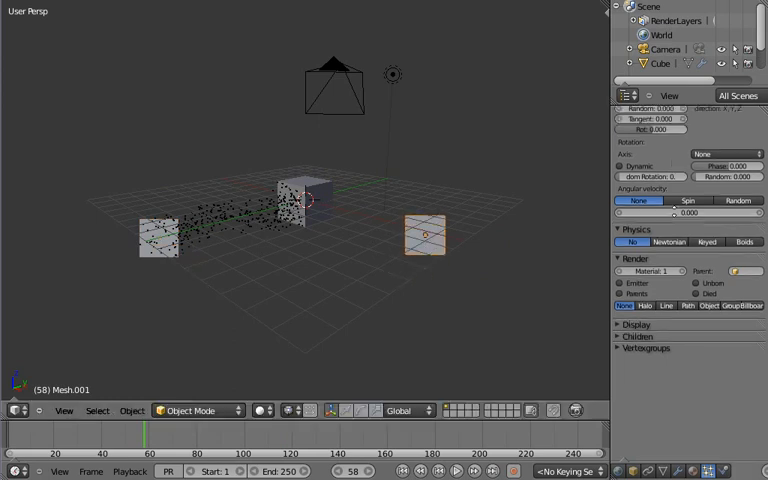
{"action": "scroll", "coordinate": [674, 160], "scroll_direction": "up", "scroll_amount": 5}
{"action": "scroll", "coordinate": [675, 180], "scroll_direction": "up", "scroll_amount": 1}
{"action": "scroll", "coordinate": [676, 192], "scroll_direction": "up", "scroll_amount": 1}
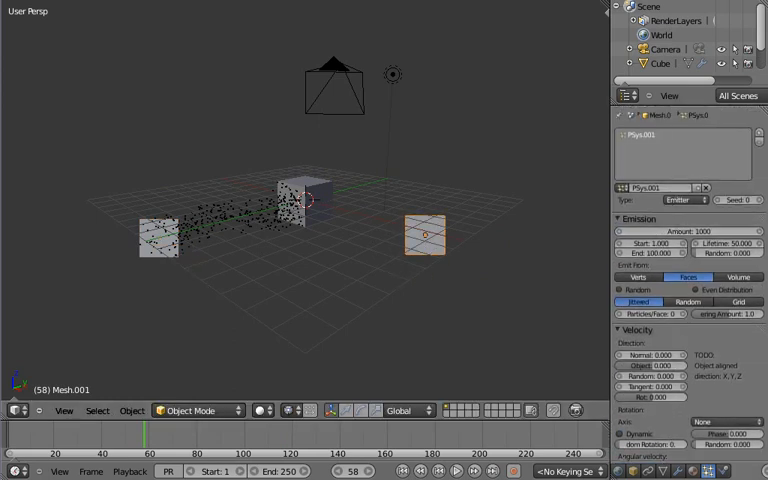
{"action": "right_click", "coordinate": [160, 236]}
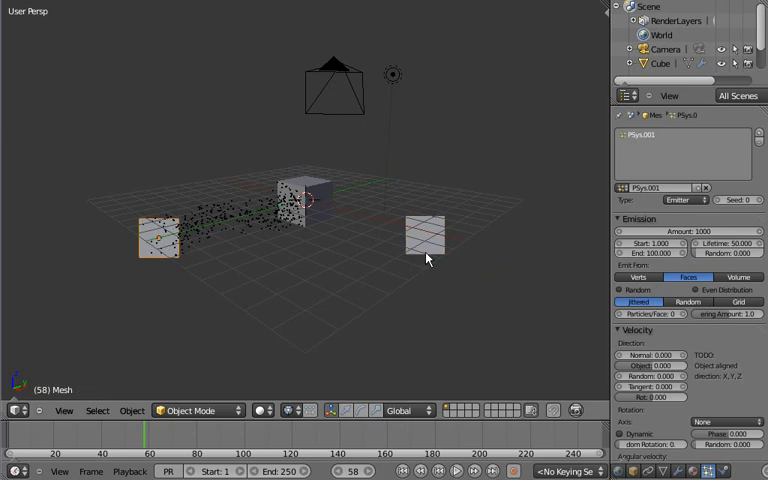
{"action": "right_click", "coordinate": [422, 250]}
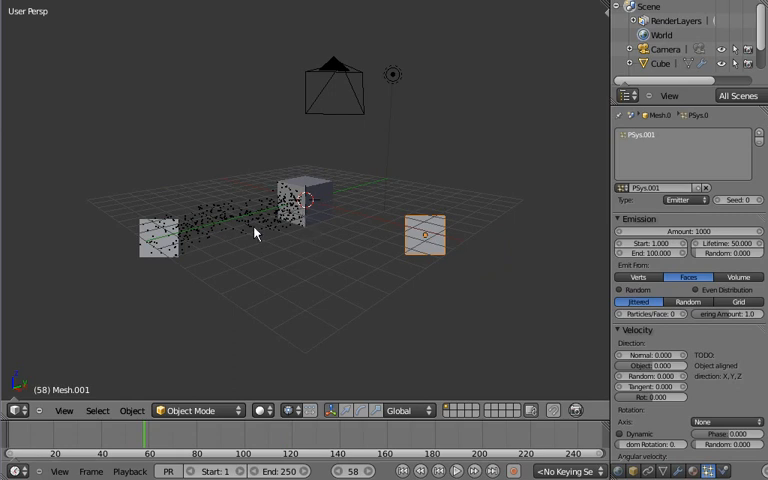
{"action": "right_click", "coordinate": [305, 218]}
{"action": "scroll", "coordinate": [703, 391], "scroll_direction": "down", "scroll_amount": 5}
{"action": "scroll", "coordinate": [688, 203], "scroll_direction": "down", "scroll_amount": 5}
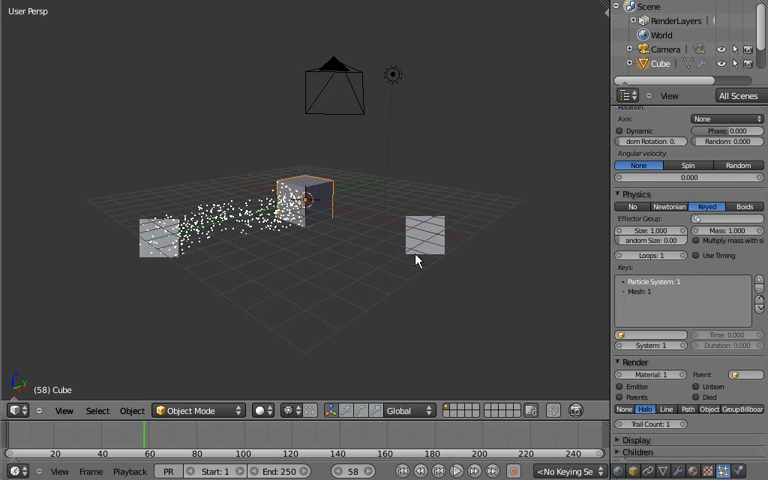
Make Mesh.001 a key target of the cube's particles and scrub to watch the stream
{"action": "left_click", "coordinate": [651, 337]}
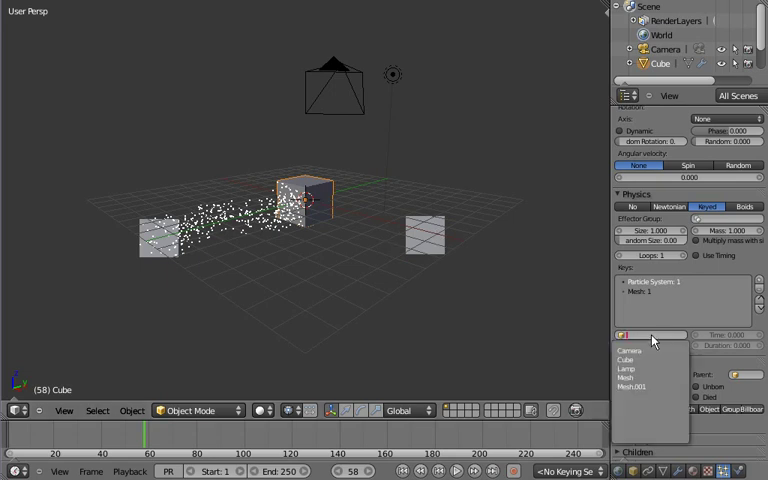
{"action": "left_click", "coordinate": [645, 388]}
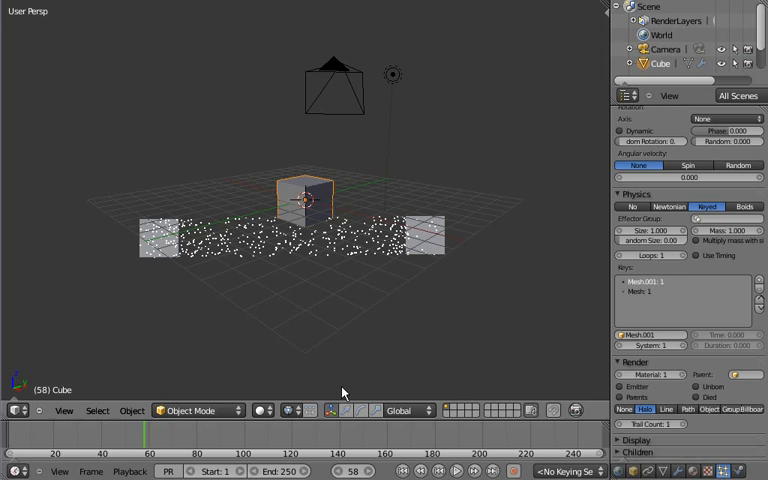
{"action": "mouse_move", "coordinate": [144, 442]}
{"action": "left_mouse_down"}
{"action": "mouse_move", "coordinate": [86, 442]}
{"action": "mouse_move", "coordinate": [251, 445]}
{"action": "left_mouse_up"}
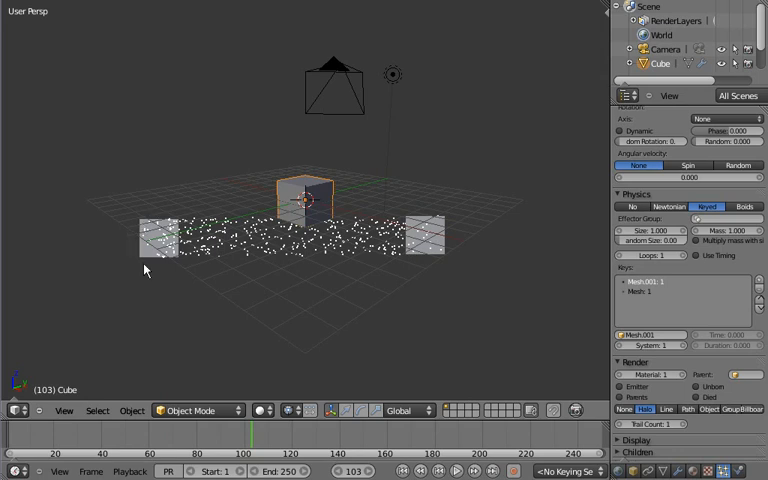
{"action": "left_click_drag", "start_coordinate": [251, 435], "coordinate": [294, 440]}
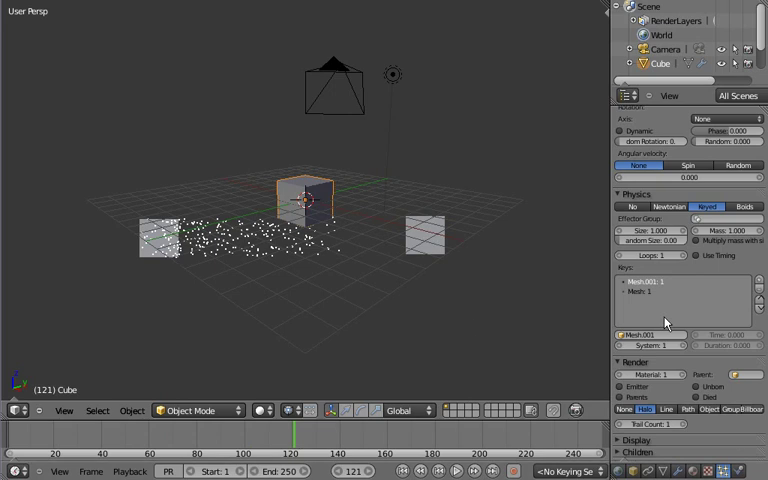
Move Mesh.001 below Mesh in the Keys order and preview the particle band between them
{"action": "left_click", "coordinate": [760, 312]}
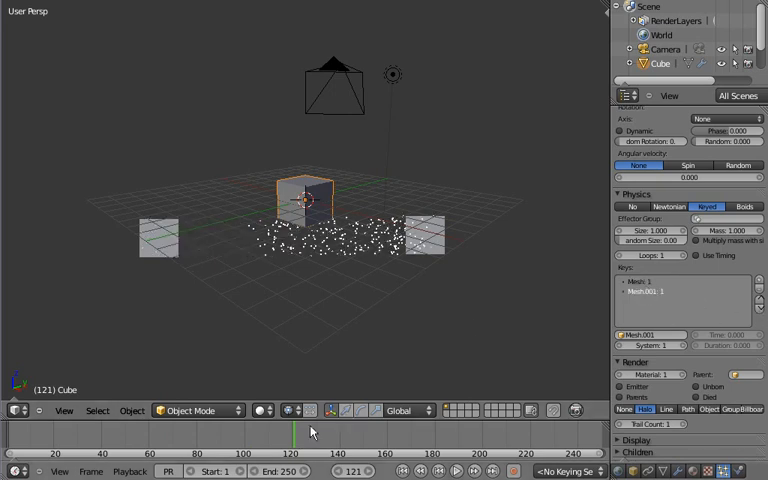
{"action": "mouse_move", "coordinate": [276, 437]}
{"action": "left_mouse_down"}
{"action": "mouse_move", "coordinate": [46, 432]}
{"action": "mouse_move", "coordinate": [254, 430]}
{"action": "mouse_move", "coordinate": [156, 432]}
{"action": "left_mouse_up"}
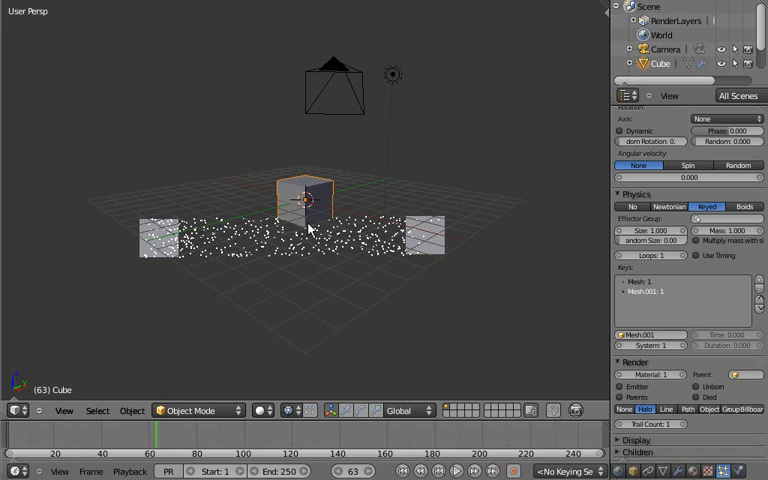
{"action": "middle_click_drag", "start_coordinate": [308, 220], "coordinate": [314, 320]}
Switch the viewport to wireframe and expand the particle Display panel
{"action": "key", "text": "z"}
{"action": "scroll", "coordinate": [320, 272], "scroll_direction": "up", "scroll_amount": 3}
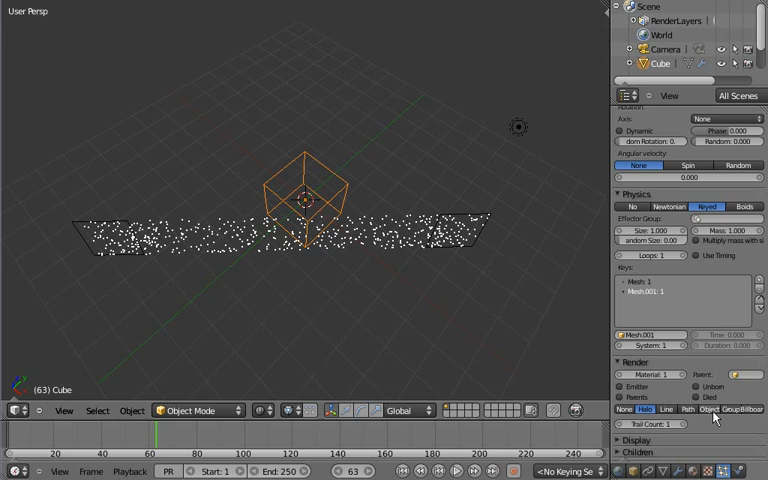
{"action": "scroll", "coordinate": [717, 418], "scroll_direction": "down", "scroll_amount": 1}
{"action": "left_click", "coordinate": [660, 432]}
{"action": "scroll", "coordinate": [675, 428], "scroll_direction": "down", "scroll_amount": 3}
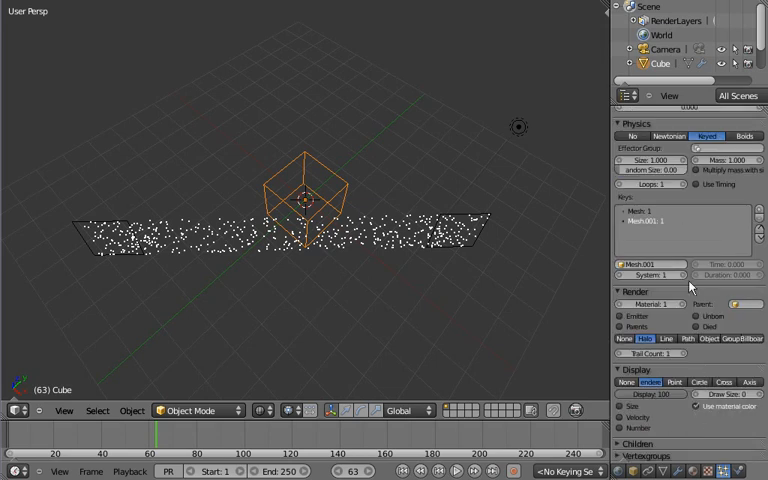
{"action": "scroll", "coordinate": [697, 158], "scroll_direction": "up", "scroll_amount": 10}
{"action": "scroll", "coordinate": [690, 250], "scroll_direction": "down", "scroll_amount": 2}
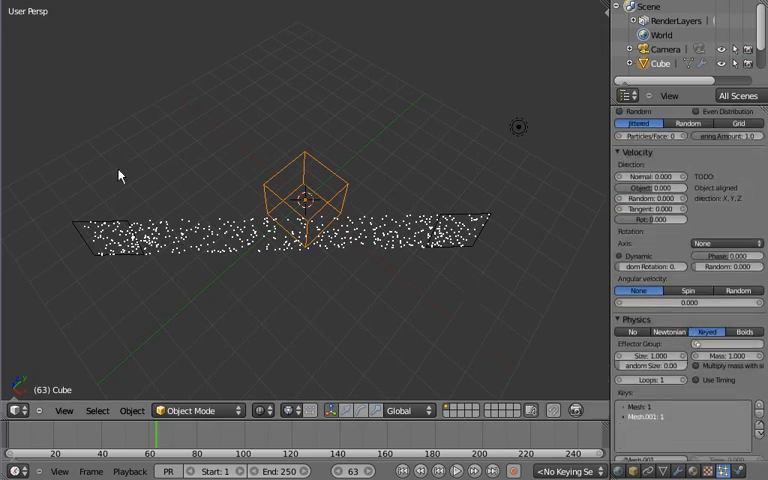
Give the left plane's particles an upward normal velocity
{"action": "right_click", "coordinate": [99, 227]}
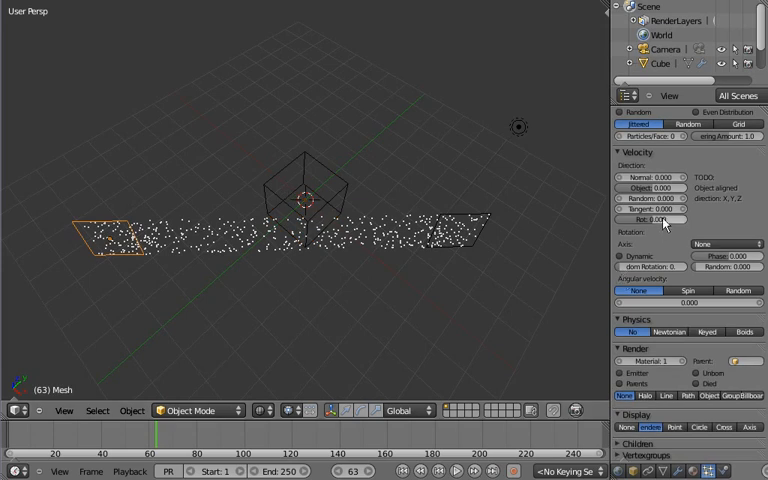
{"action": "scroll", "coordinate": [675, 220], "scroll_direction": "up", "scroll_amount": 5}
{"action": "scroll", "coordinate": [676, 342], "scroll_direction": "up", "scroll_amount": 1}
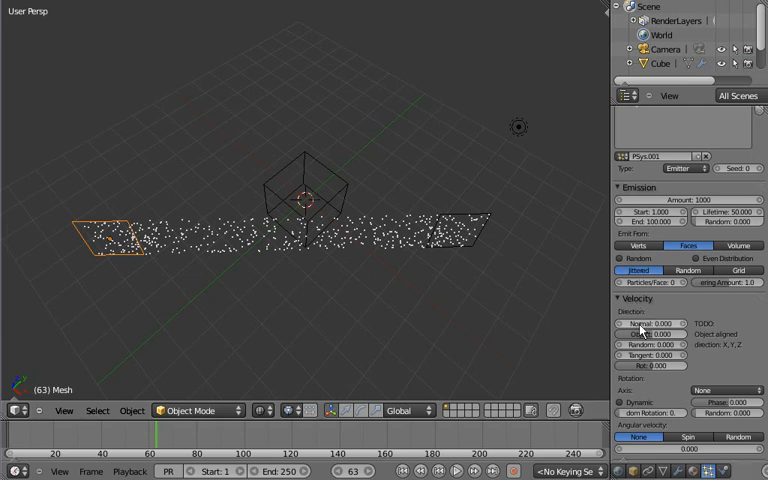
{"action": "left_click_drag", "start_coordinate": [661, 330], "coordinate": [705, 327]}
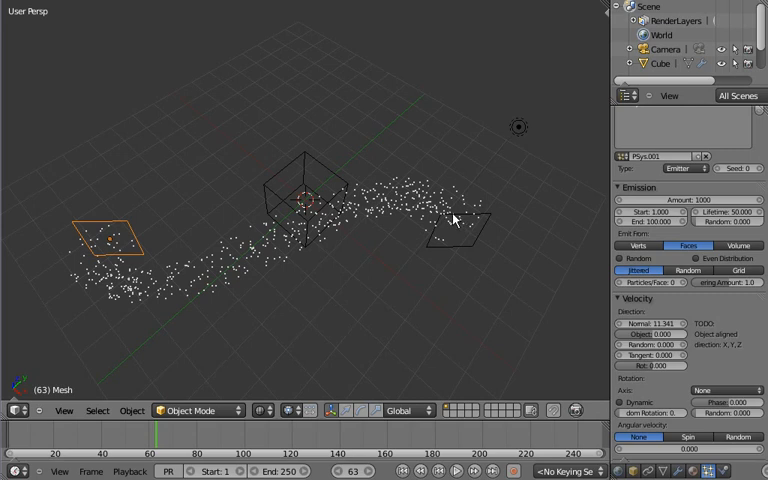
Raise the right plane's normal particle velocity to 18.701 in its particle settings
{"action": "right_click", "coordinate": [518, 126]}
{"action": "right_click", "coordinate": [465, 218]}
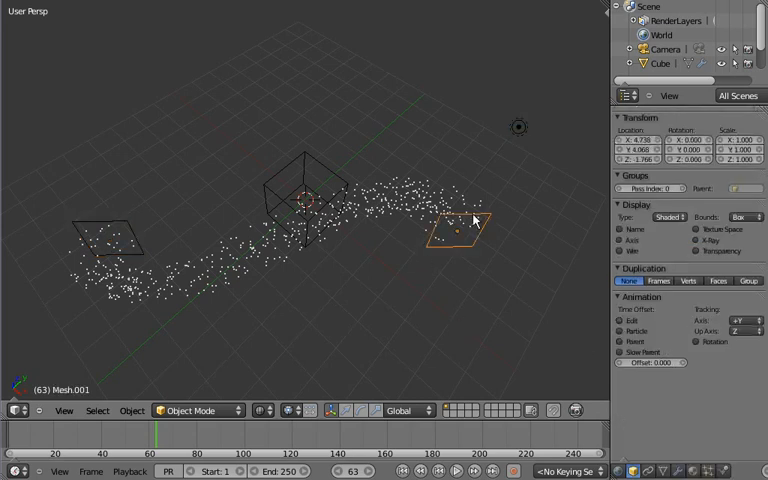
{"action": "left_click", "coordinate": [708, 470]}
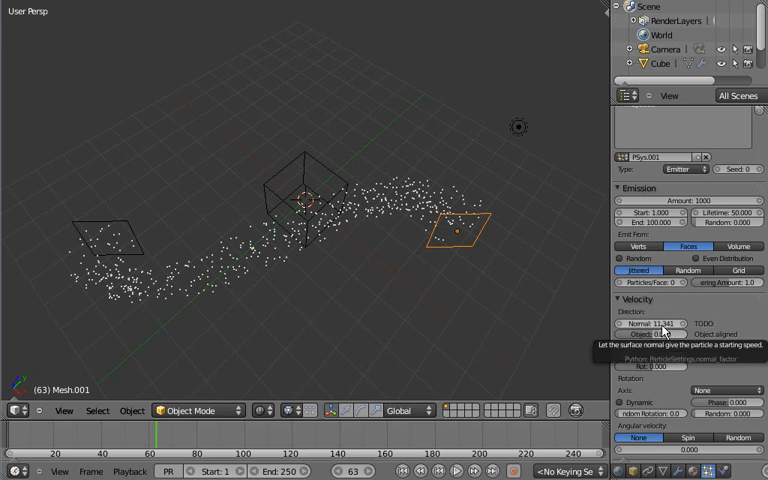
{"action": "left_click_drag", "start_coordinate": [652, 328], "coordinate": [682, 335]}
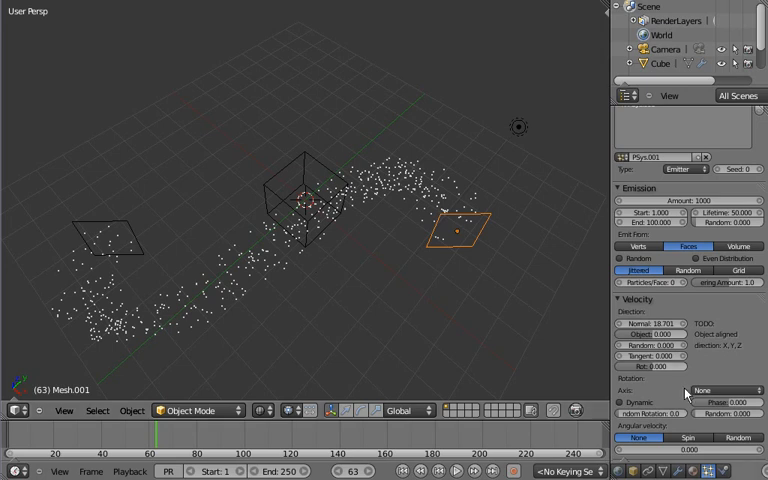
{"action": "scroll", "coordinate": [682, 387], "scroll_direction": "down", "scroll_amount": 5}
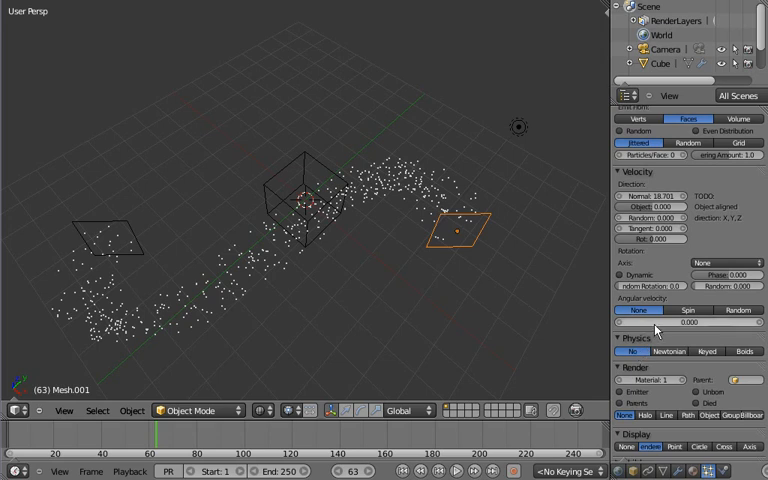
{"action": "right_click", "coordinate": [308, 227]}
{"action": "scroll", "coordinate": [689, 401], "scroll_direction": "down", "scroll_amount": 3}
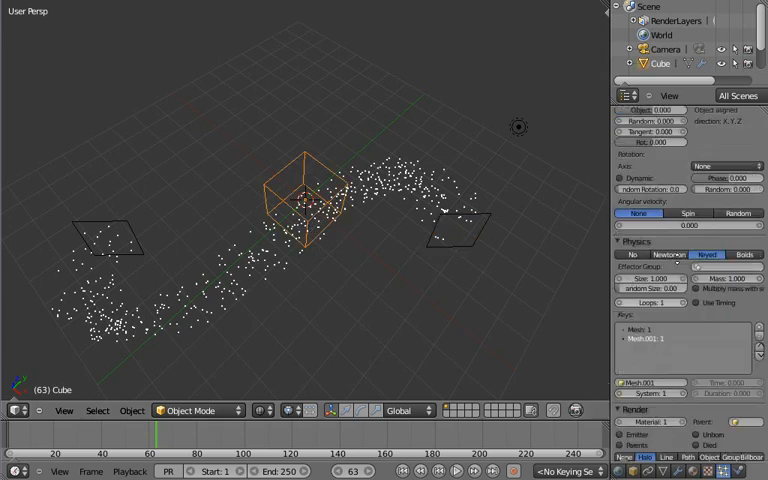
{"action": "scroll", "coordinate": [689, 401], "scroll_direction": "down", "scroll_amount": 2}
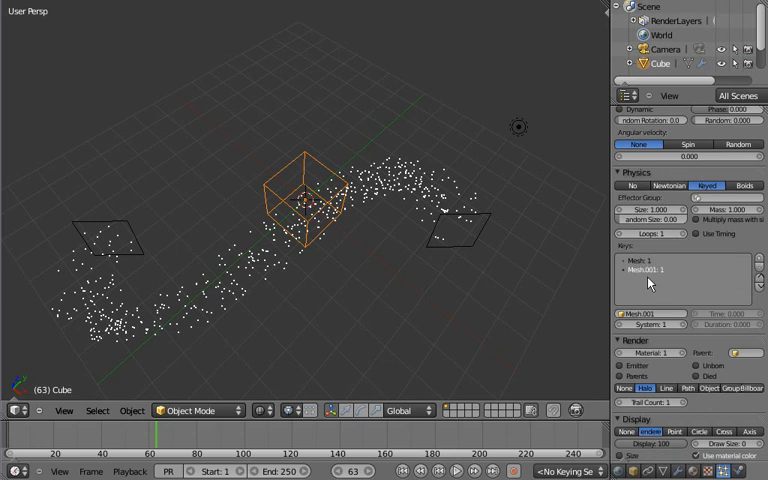
{"action": "left_click", "coordinate": [683, 236]}
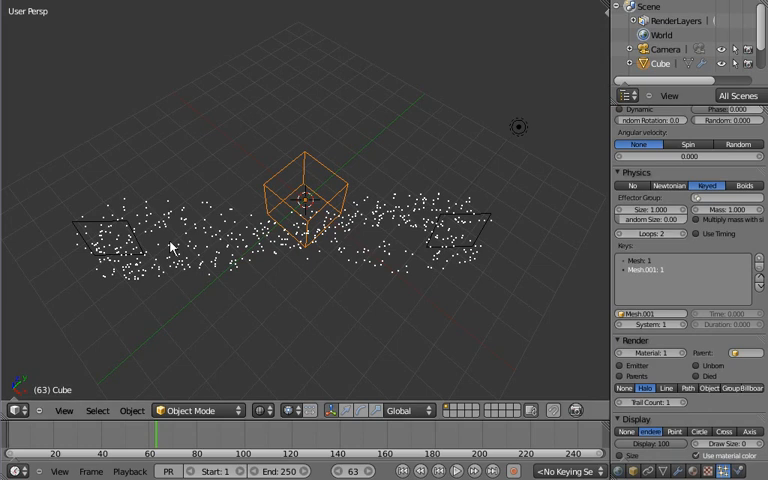
{"action": "scroll", "coordinate": [677, 364], "scroll_direction": "up", "scroll_amount": 5}
{"action": "scroll", "coordinate": [677, 364], "scroll_direction": "up", "scroll_amount": 2}
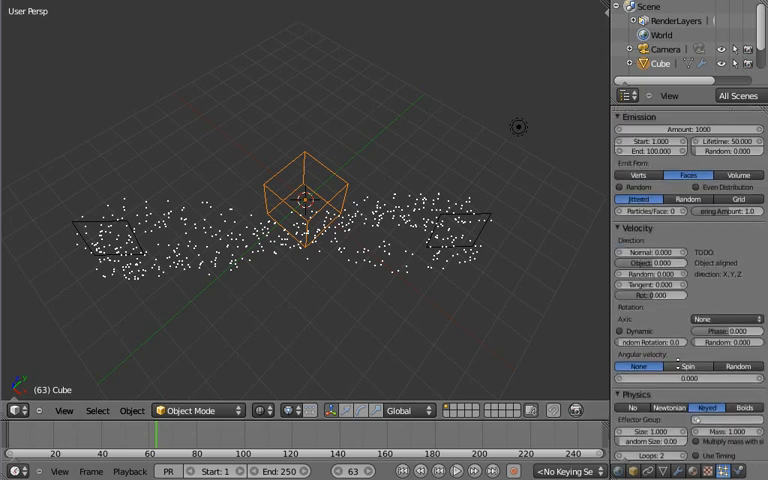
{"action": "scroll", "coordinate": [670, 200], "scroll_direction": "up", "scroll_amount": 2}
{"action": "scroll", "coordinate": [669, 175], "scroll_direction": "up", "scroll_amount": 1}
{"action": "left_click_drag", "start_coordinate": [665, 229], "coordinate": [625, 237]}
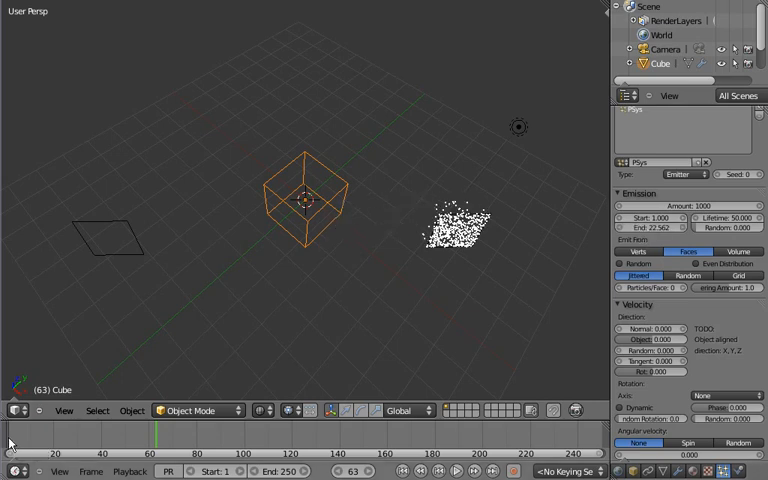
{"action": "scroll", "coordinate": [727, 372], "scroll_direction": "down", "scroll_amount": 5}
{"action": "scroll", "coordinate": [727, 372], "scroll_direction": "down", "scroll_amount": 1}
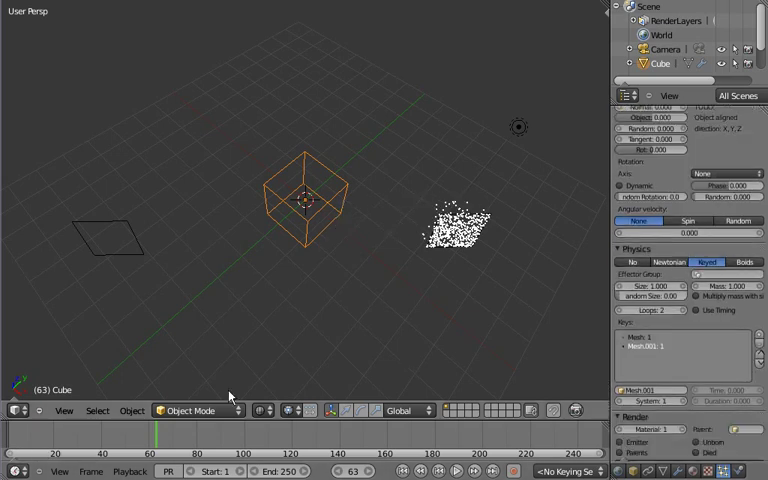
{"action": "left_click", "coordinate": [12, 440]}
{"action": "left_click_drag", "start_coordinate": [12, 440], "coordinate": [161, 427]}
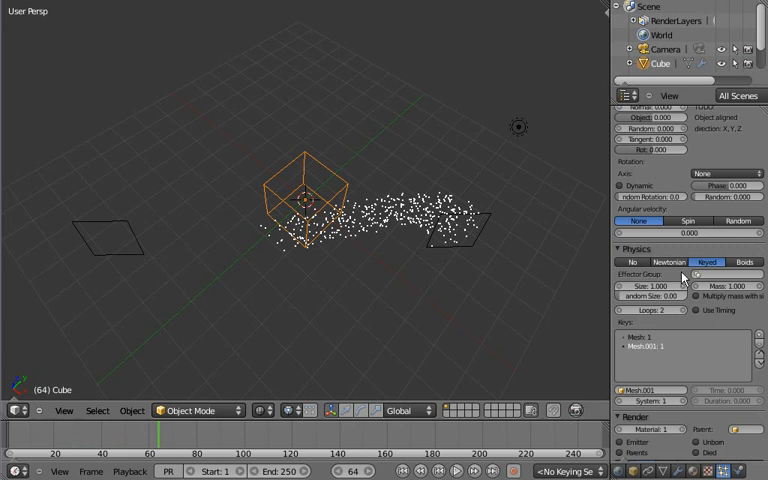
{"action": "scroll", "coordinate": [698, 313], "scroll_direction": "down", "scroll_amount": 1}
{"action": "scroll", "coordinate": [698, 313], "scroll_direction": "down", "scroll_amount": 3}
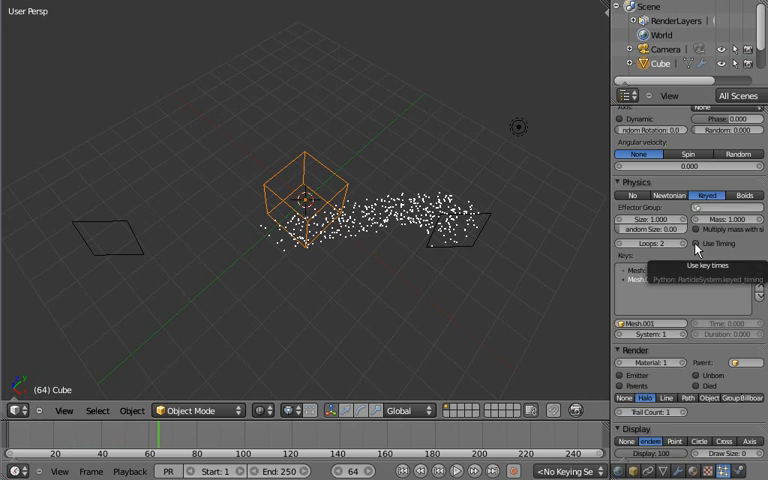
Enable Use Timing on the keyed particles and set the Mesh.001 key time to 49.52, previewing the result
{"action": "left_click", "coordinate": [697, 245]}
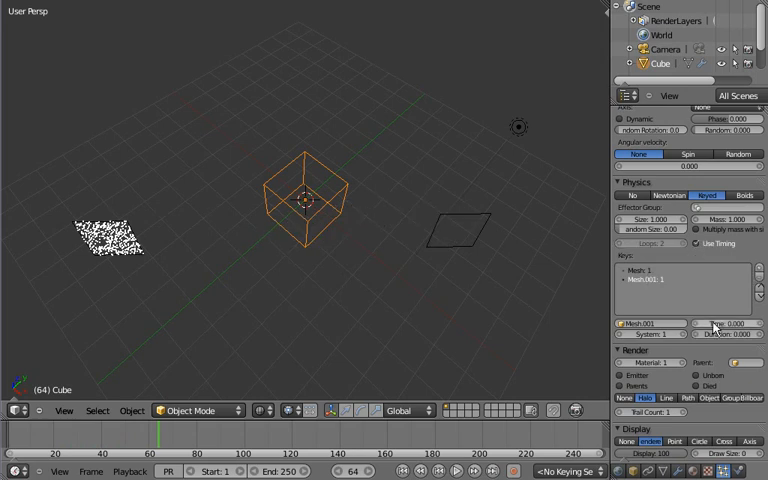
{"action": "left_click", "coordinate": [645, 271]}
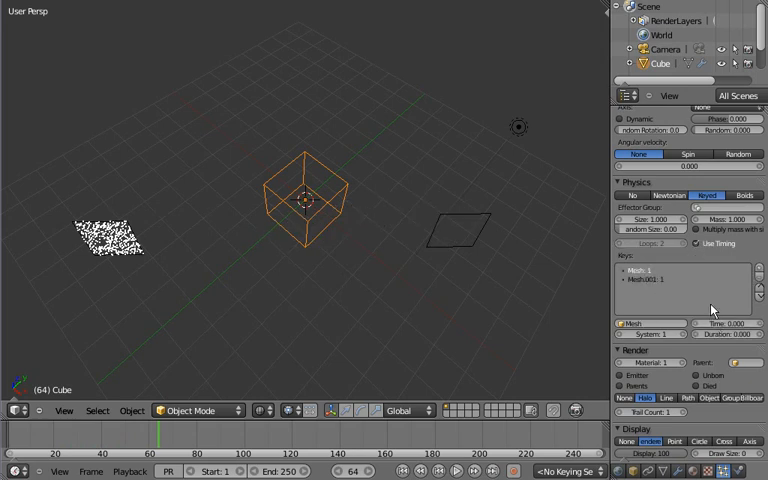
{"action": "left_click", "coordinate": [648, 281]}
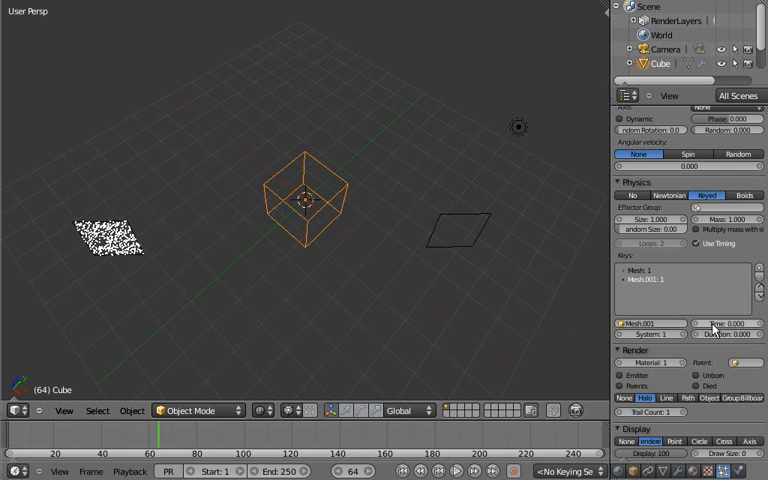
{"action": "left_click_drag", "start_coordinate": [711, 328], "coordinate": [736, 333]}
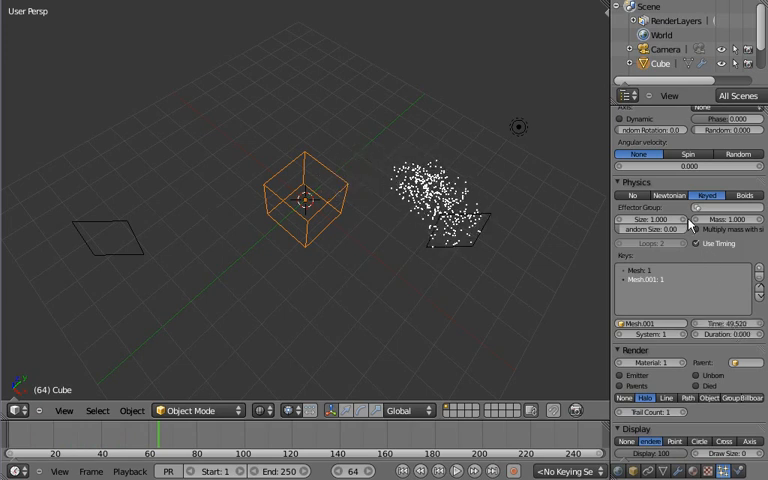
{"action": "scroll", "coordinate": [710, 320], "scroll_direction": "up", "scroll_amount": 1}
{"action": "scroll", "coordinate": [698, 336], "scroll_direction": "up", "scroll_amount": 4}
{"action": "scroll", "coordinate": [699, 334], "scroll_direction": "up", "scroll_amount": 4}
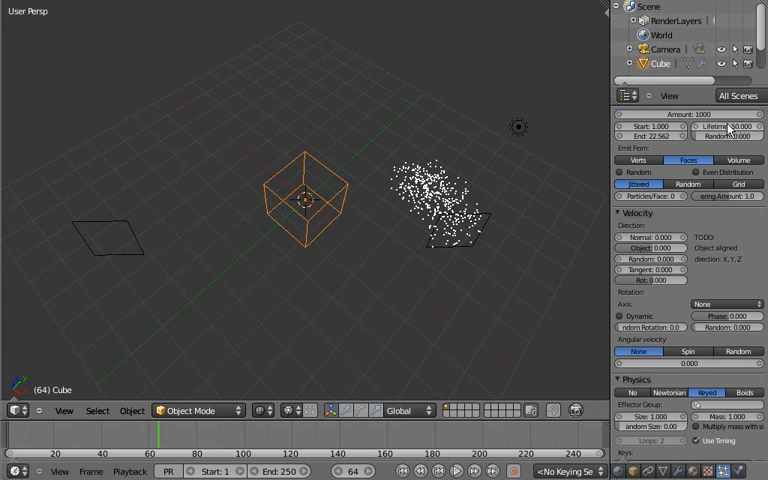
{"action": "scroll", "coordinate": [722, 200], "scroll_direction": "down", "scroll_amount": 5}
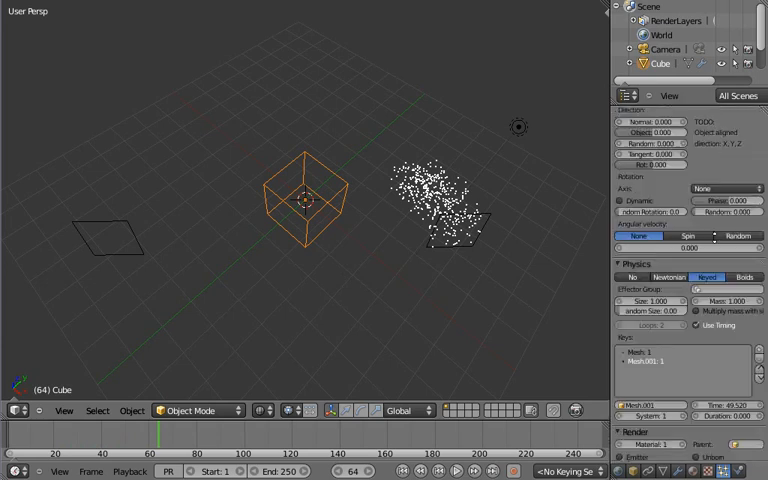
{"action": "scroll", "coordinate": [715, 290], "scroll_direction": "down", "scroll_amount": 4}
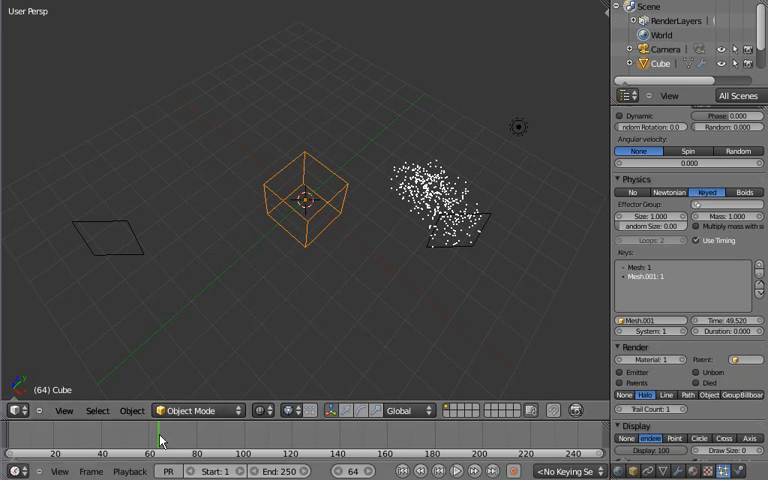
{"action": "mouse_move", "coordinate": [157, 437]}
{"action": "left_mouse_down"}
{"action": "mouse_move", "coordinate": [176, 441]}
{"action": "mouse_move", "coordinate": [137, 437]}
{"action": "left_mouse_up"}
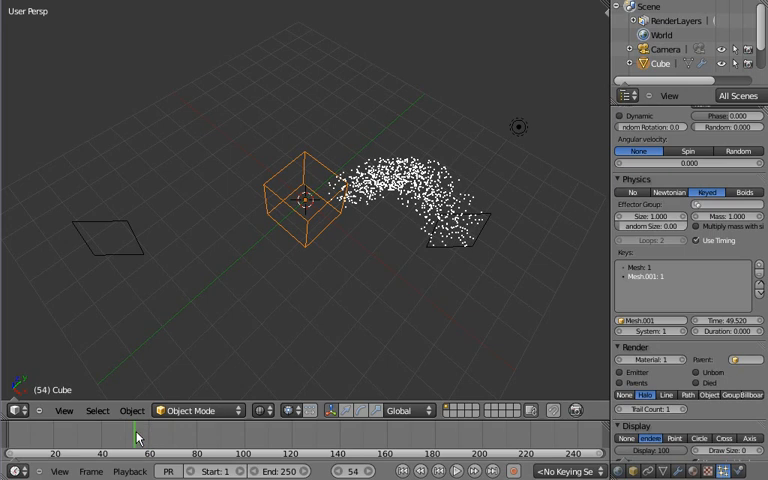
Duplicate the left plane with Shift+D and place the copy beneath the cube
{"action": "right_click", "coordinate": [121, 226]}
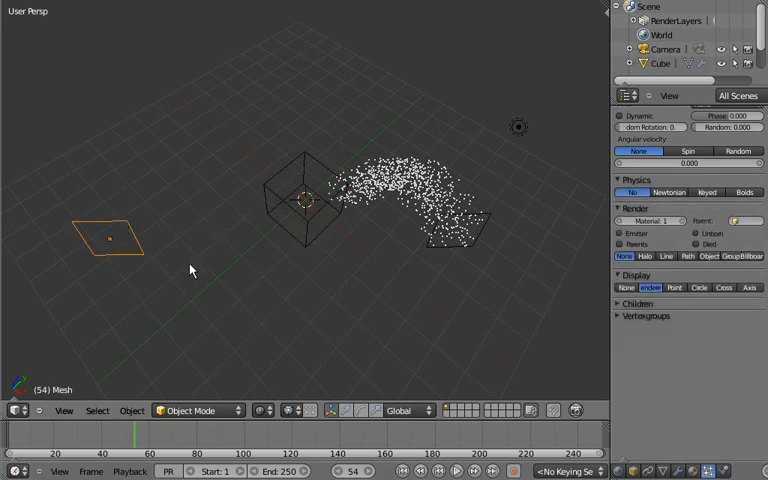
{"action": "key", "text": "shift+d"}
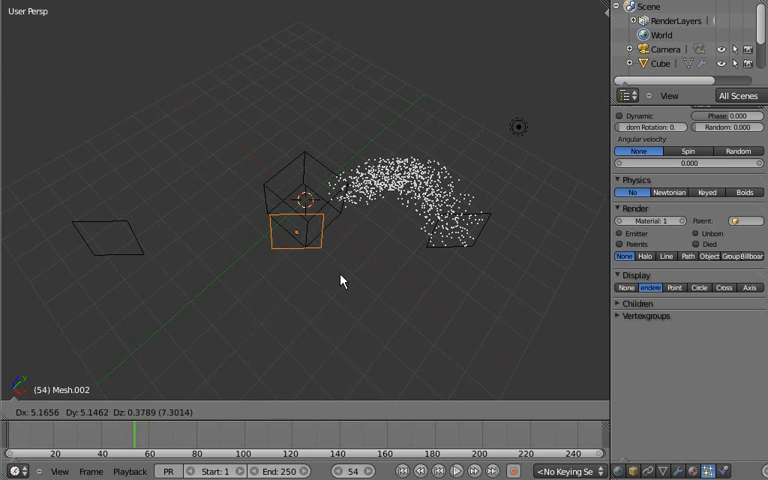
{"action": "left_click", "coordinate": [341, 279]}
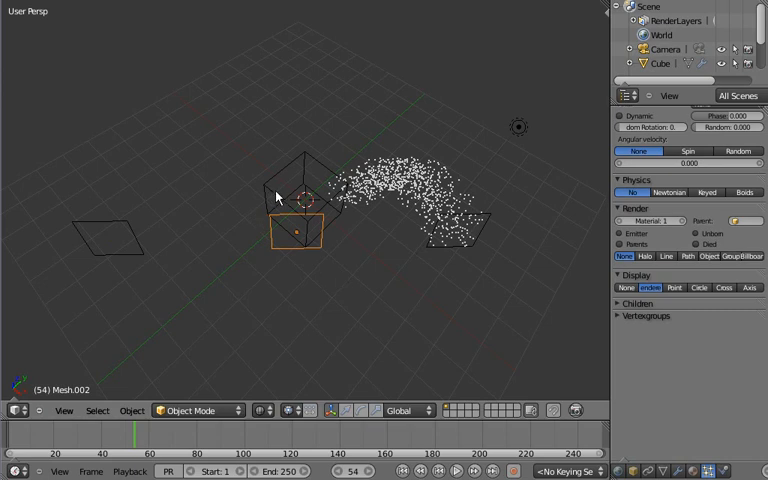
Add a new particle key on the cube targeting Mesh.002 and move it above Mesh.001
{"action": "right_click", "coordinate": [300, 194]}
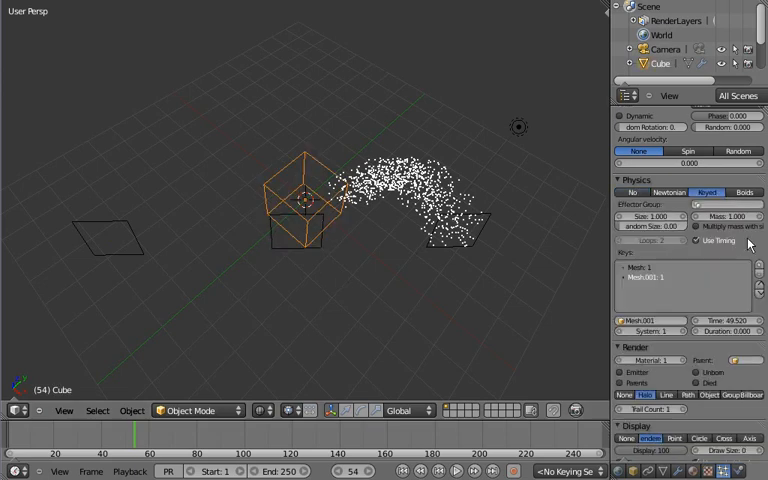
{"action": "left_click", "coordinate": [759, 265]}
{"action": "left_click", "coordinate": [657, 321]}
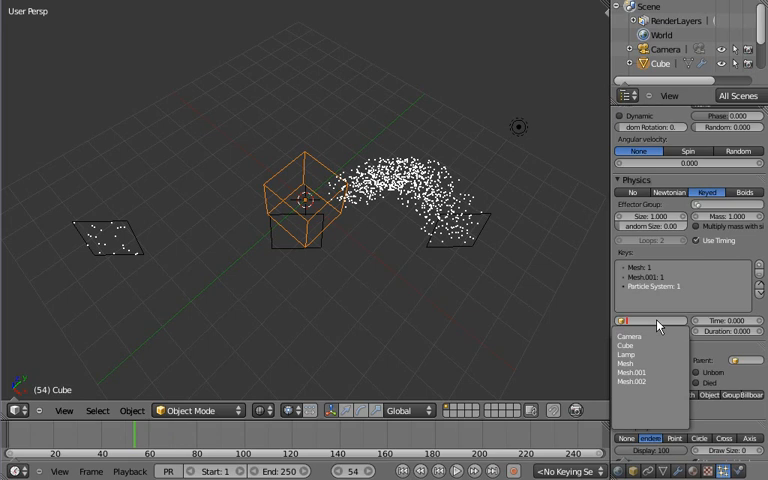
{"action": "left_click", "coordinate": [660, 382]}
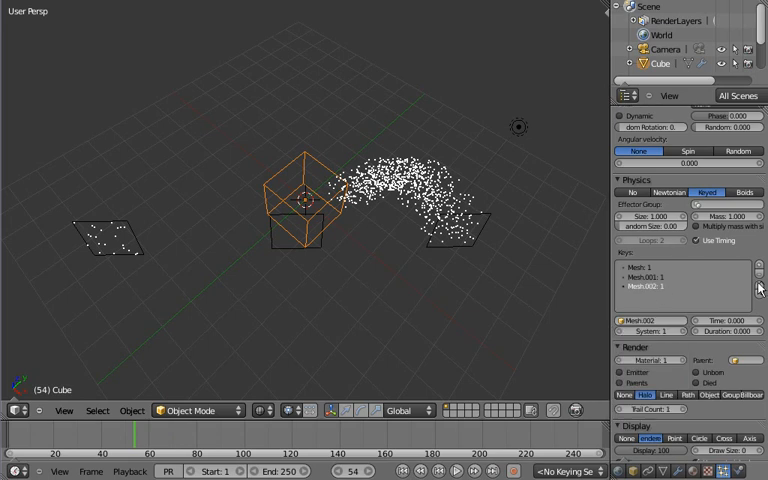
{"action": "left_click", "coordinate": [759, 287]}
{"action": "scroll", "coordinate": [737, 276], "scroll_direction": "down", "scroll_amount": 2}
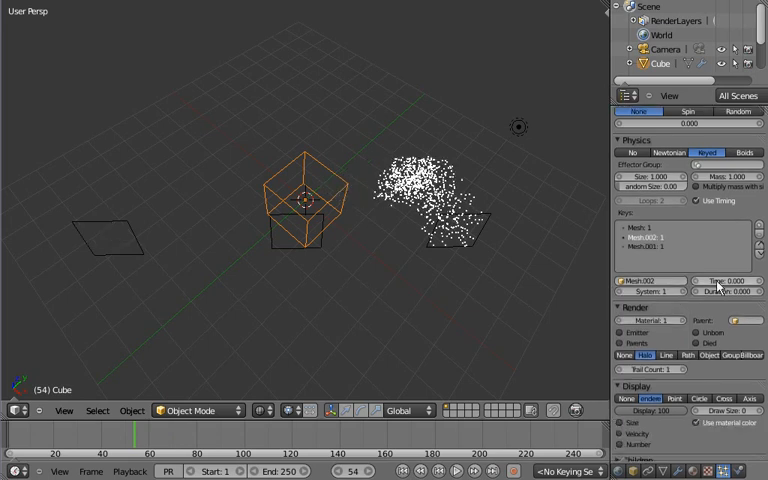
Adjust the Mesh.002 key time to about 11.64, scrubbing the timeline to check the particle flow
{"action": "mouse_move", "coordinate": [718, 285]}
{"action": "left_mouse_down"}
{"action": "mouse_move", "coordinate": [742, 287]}
{"action": "mouse_move", "coordinate": [733, 289]}
{"action": "left_mouse_up"}
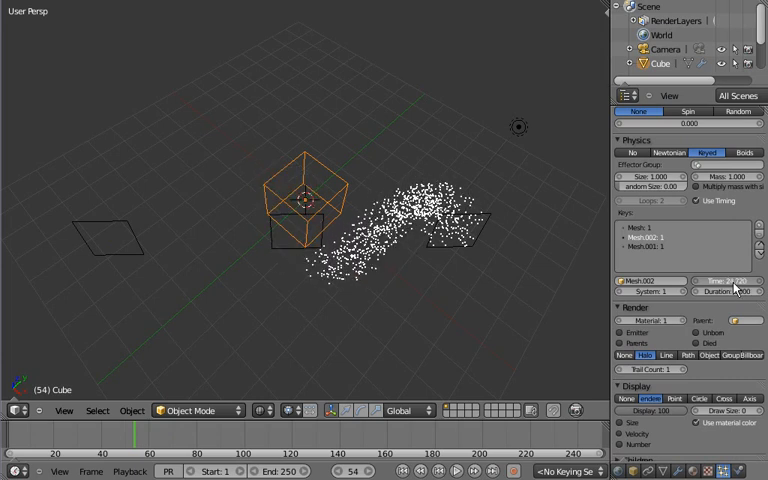
{"action": "left_click_drag", "start_coordinate": [733, 289], "coordinate": [729, 288]}
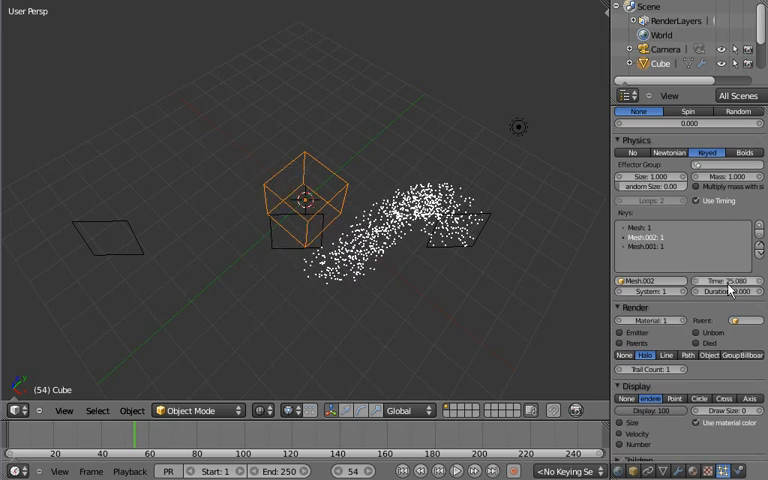
{"action": "mouse_move", "coordinate": [135, 441]}
{"action": "left_mouse_down"}
{"action": "mouse_move", "coordinate": [50, 438]}
{"action": "mouse_move", "coordinate": [157, 437]}
{"action": "mouse_move", "coordinate": [60, 436]}
{"action": "mouse_move", "coordinate": [100, 434]}
{"action": "left_mouse_up"}
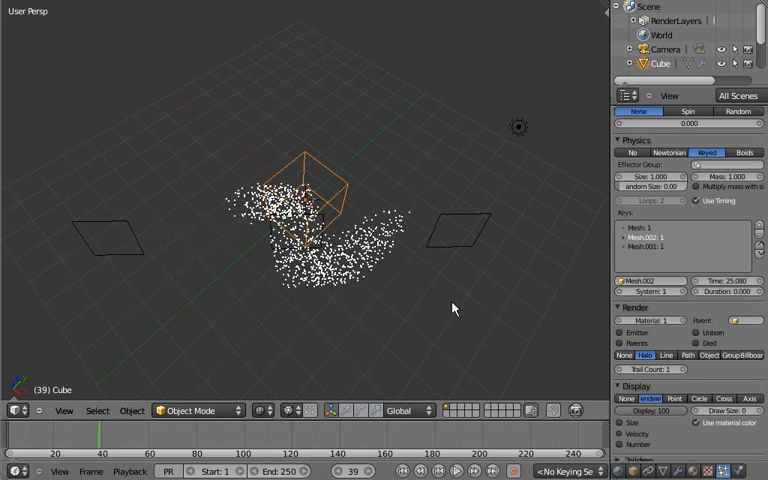
{"action": "left_click_drag", "start_coordinate": [740, 291], "coordinate": [713, 285]}
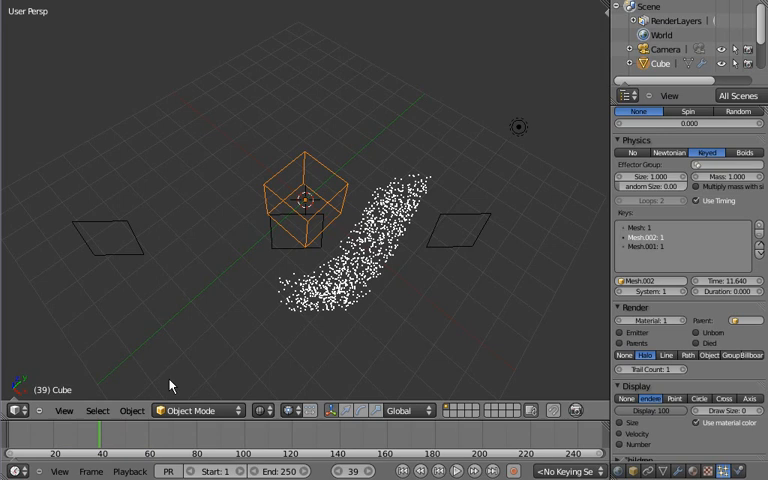
{"action": "mouse_move", "coordinate": [98, 434]}
{"action": "left_mouse_down"}
{"action": "mouse_move", "coordinate": [16, 437]}
{"action": "mouse_move", "coordinate": [143, 437]}
{"action": "left_mouse_up"}
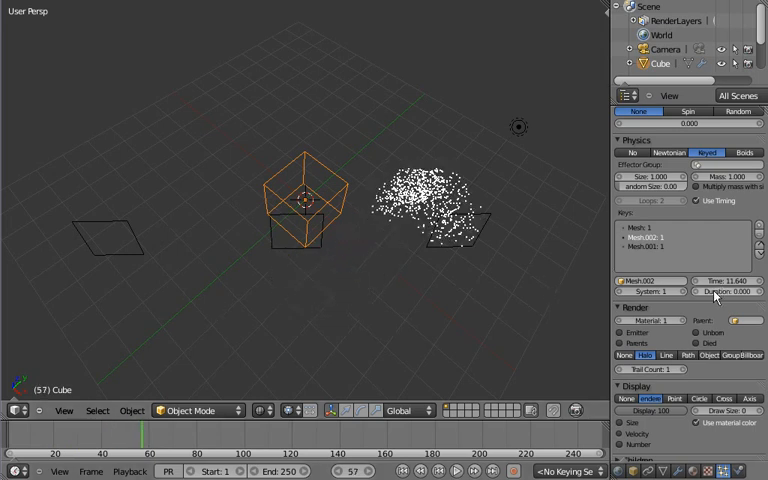
Set the Mesh.002 key duration to about 32.36 and preview particles lingering under the cube before streaming right
{"action": "left_click_drag", "start_coordinate": [717, 296], "coordinate": [736, 300]}
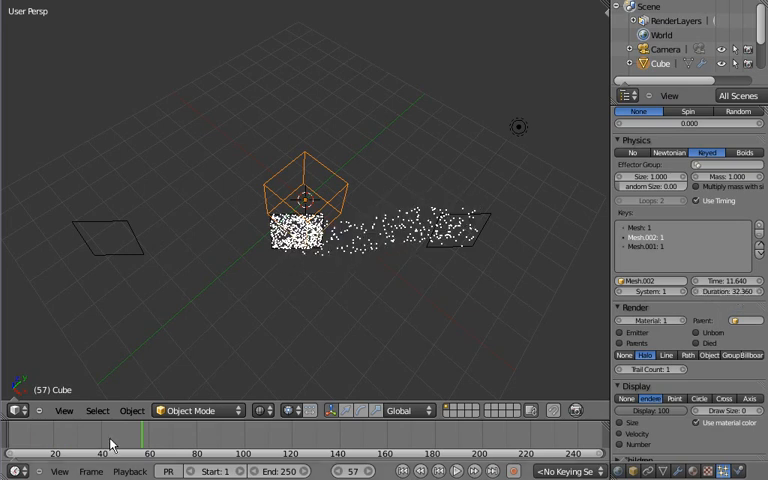
{"action": "left_click", "coordinate": [27, 444]}
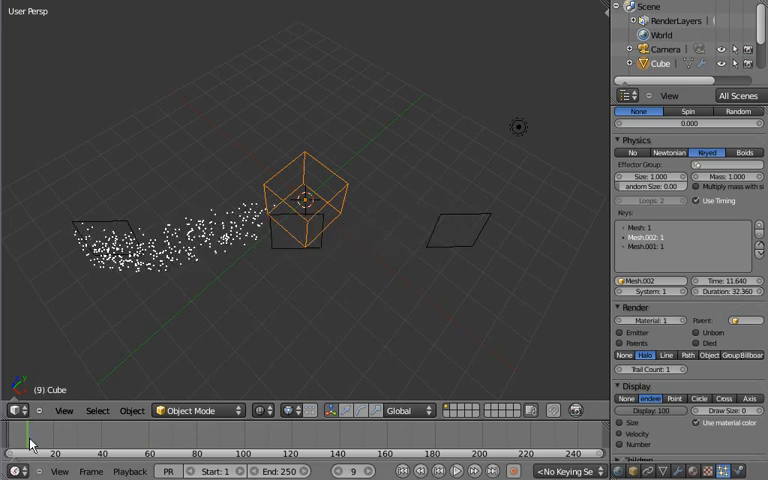
{"action": "left_click_drag", "start_coordinate": [27, 444], "coordinate": [126, 440]}
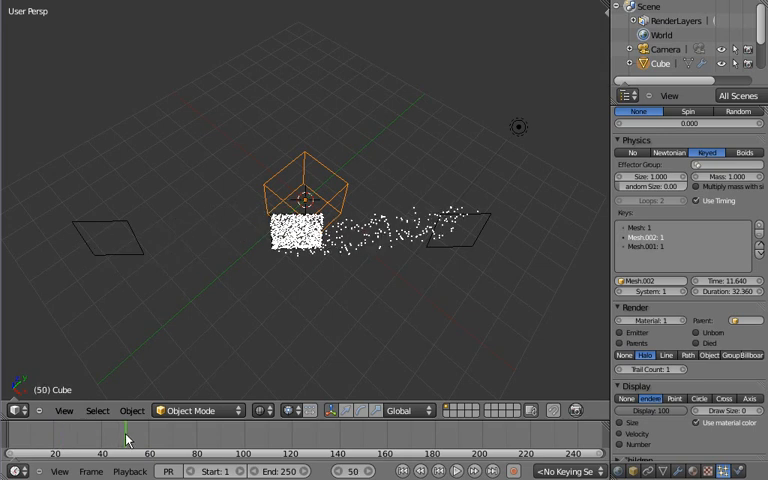
{"action": "mouse_move", "coordinate": [126, 440]}
{"action": "left_mouse_down"}
{"action": "mouse_move", "coordinate": [172, 438]}
{"action": "mouse_move", "coordinate": [123, 438]}
{"action": "left_mouse_up"}
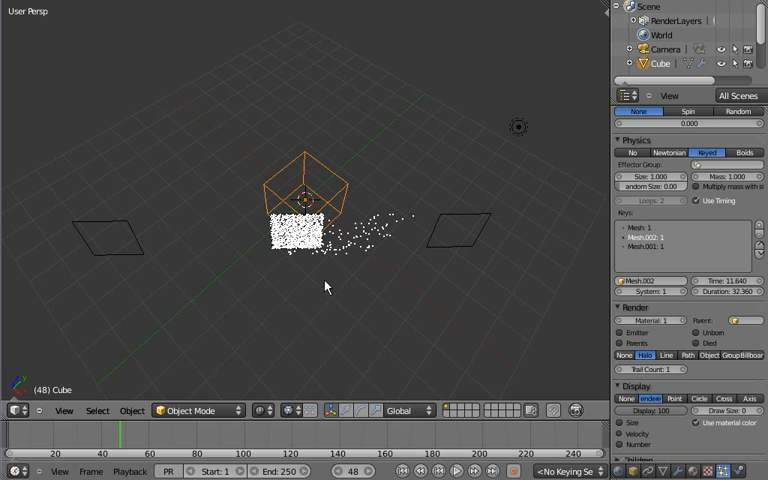
{"action": "middle_click_drag", "start_coordinate": [345, 296], "coordinate": [365, 207]}
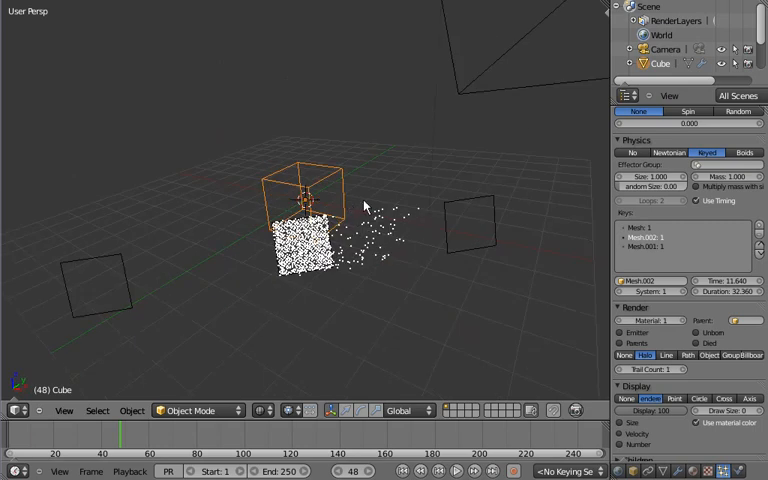